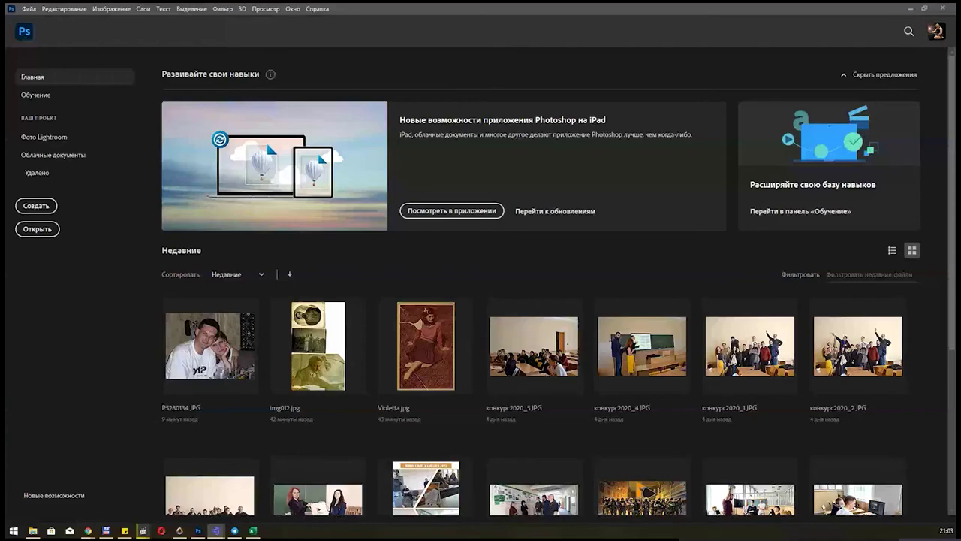
Step: Open the New Document dialog (Создать) from the Photoshop home screen
left_click(36, 206)
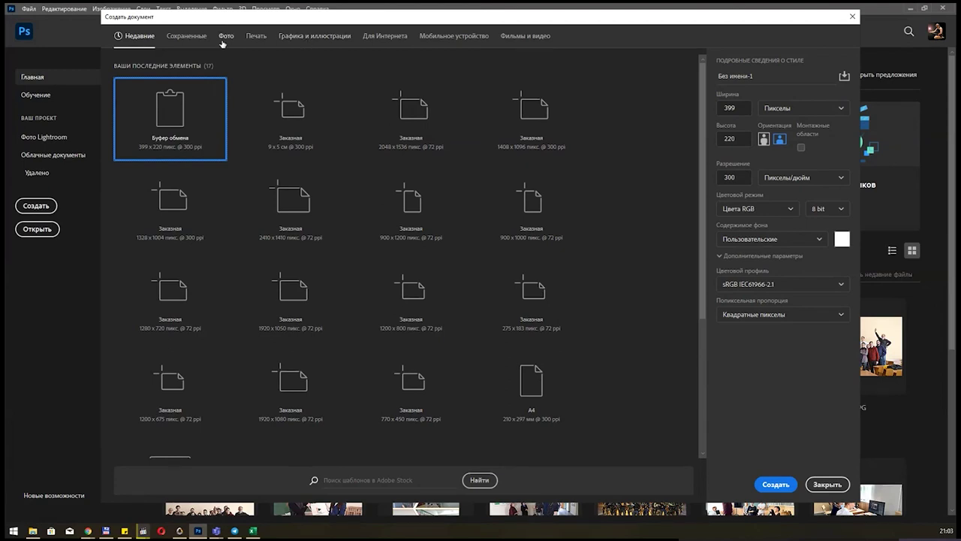
Step: Compare the mobile, graphics and web presets, then create a 1920×1080 Web (large) document
left_click(473, 42)
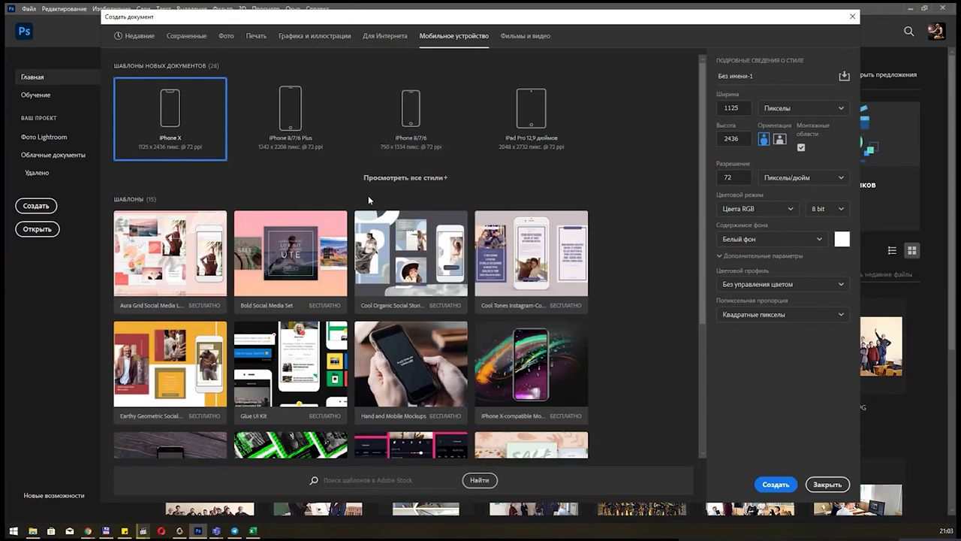
left_click(310, 36)
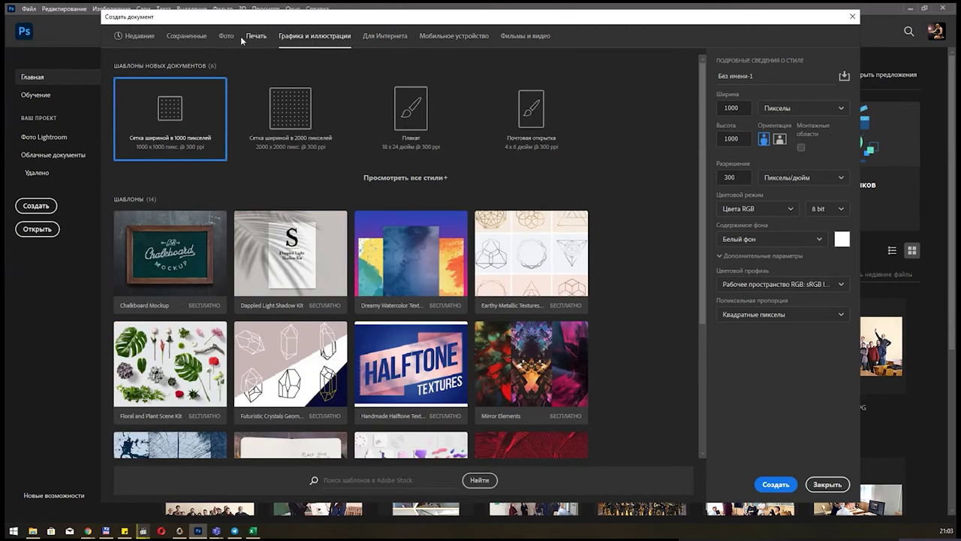
left_click(386, 36)
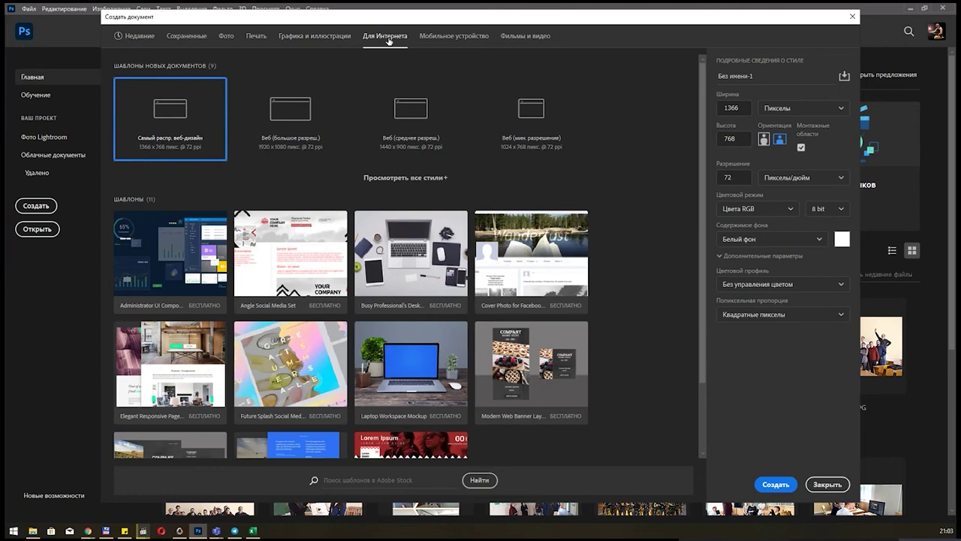
double_click(299, 122)
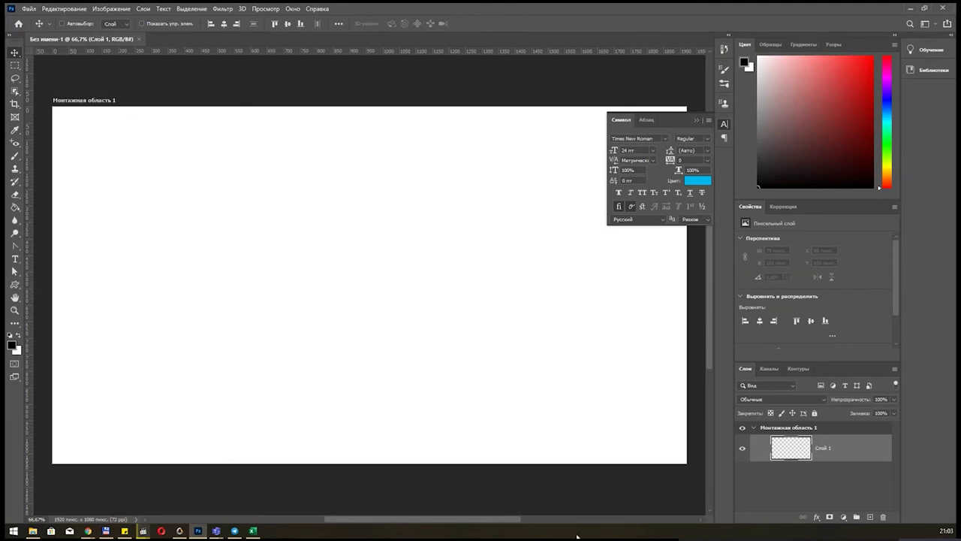
Step: Close the floating Character panel and bring the Chrome YouTube playlist to the front
left_click(694, 117)
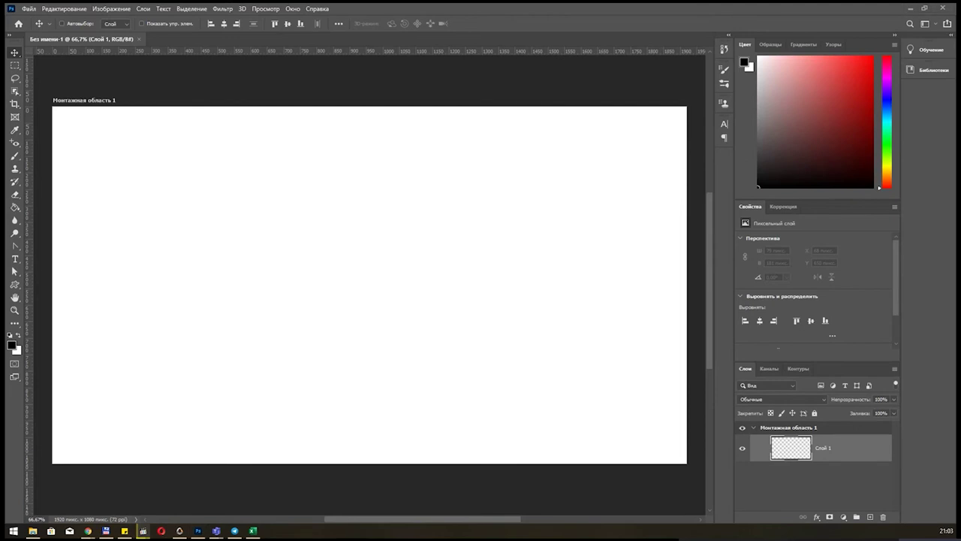
left_click(87, 530)
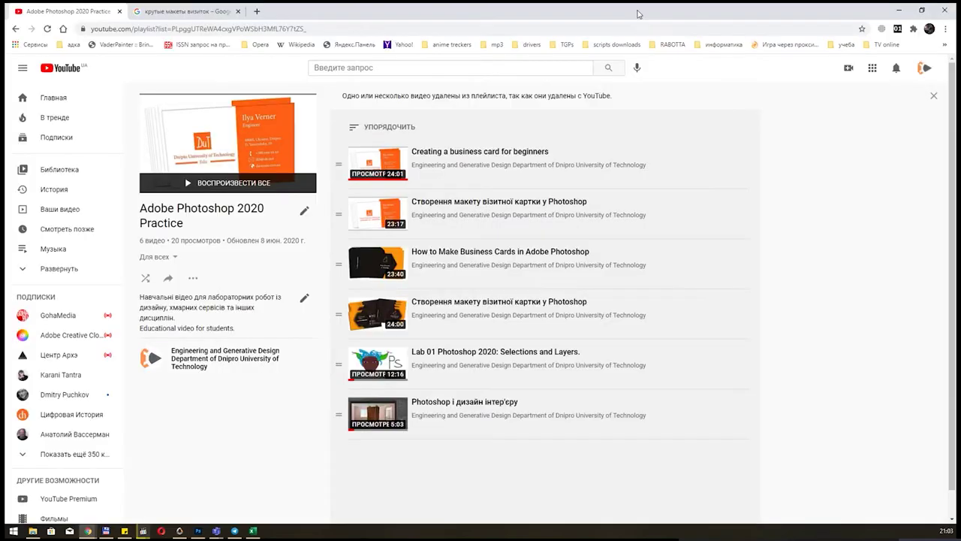
Step: Drag the Chrome window onto the second monitor so Photoshop's blank artboard shows again
left_click_drag(640, 14, 614, 537)
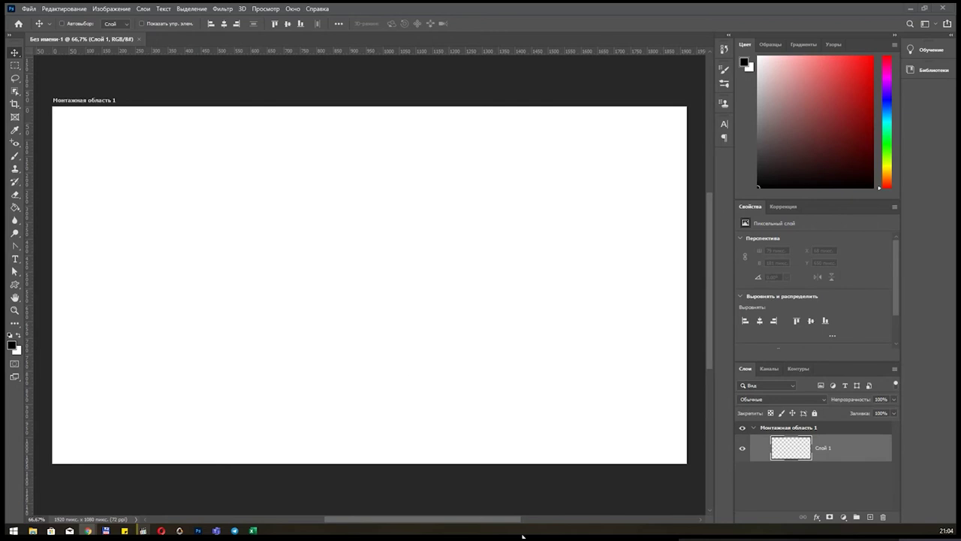
Step: Paste the flower field photo at the artboard's lower left, then paste the winter park photo
key("ctrl+v")
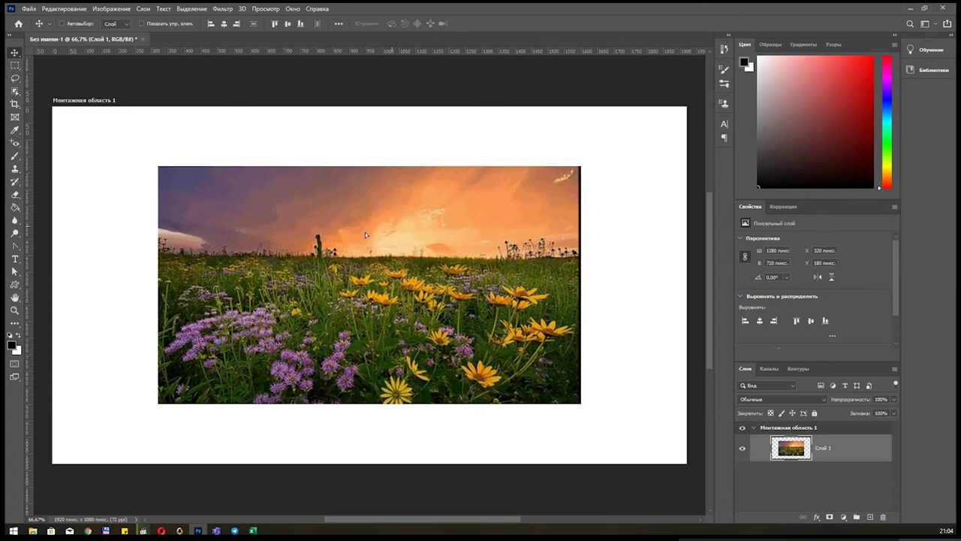
left_click_drag(365, 232, 275, 296)
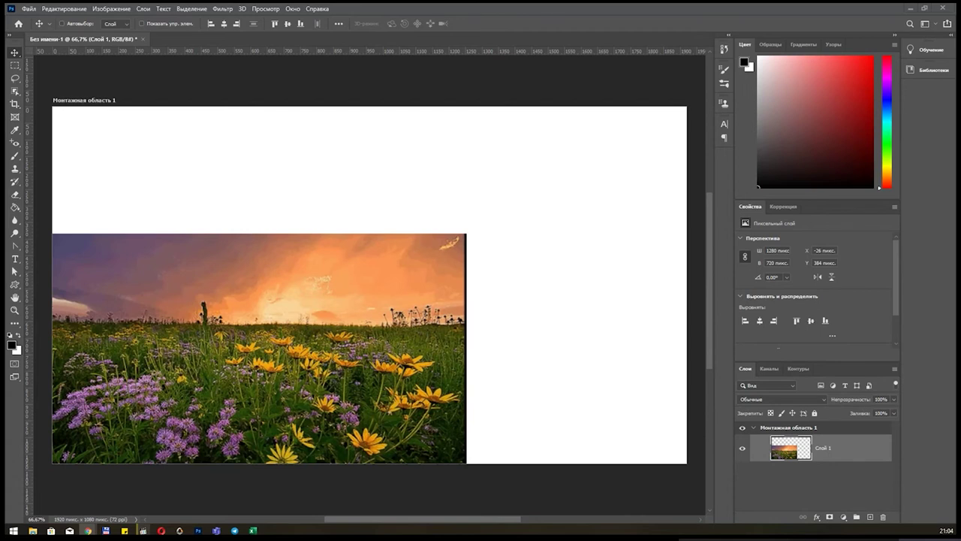
left_click(550, 354)
key("ctrl+v")
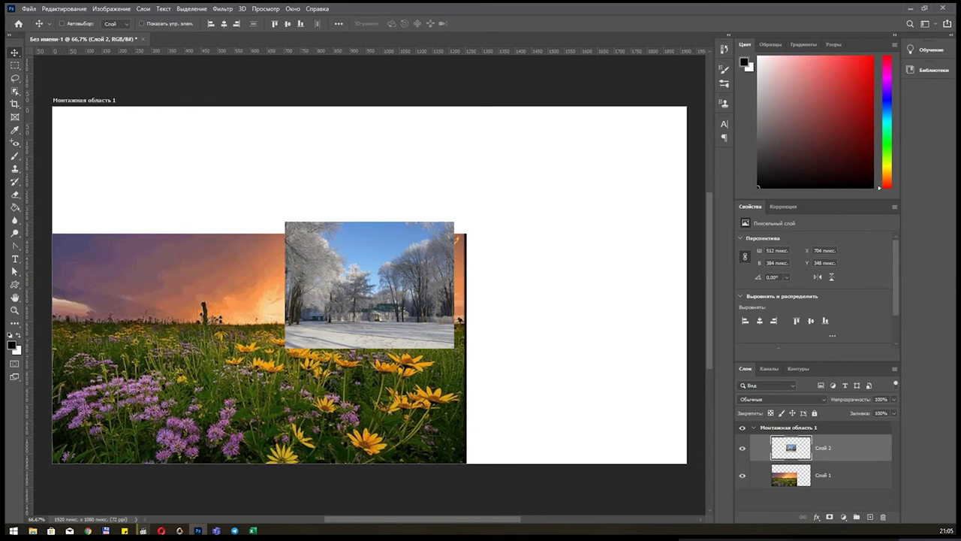
Step: Enlarge the winter park photo over the lower right and place the waterfall photo top left
key("alt+Tab")
key("ctrl")
key("ctrl+t")
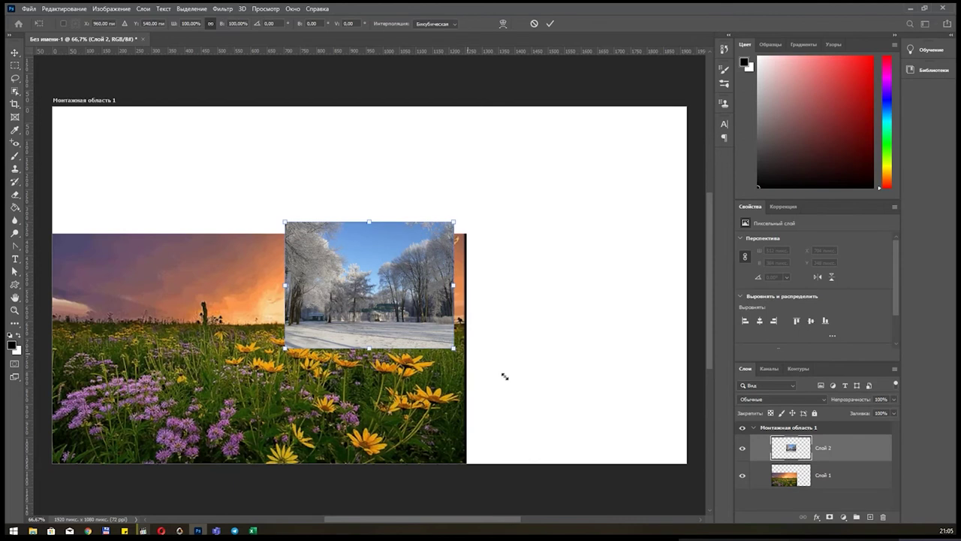
mouse_move(453, 348)
left_mouse_down()
mouse_move(670, 458)
mouse_move(546, 416)
mouse_move(657, 486)
left_mouse_up()
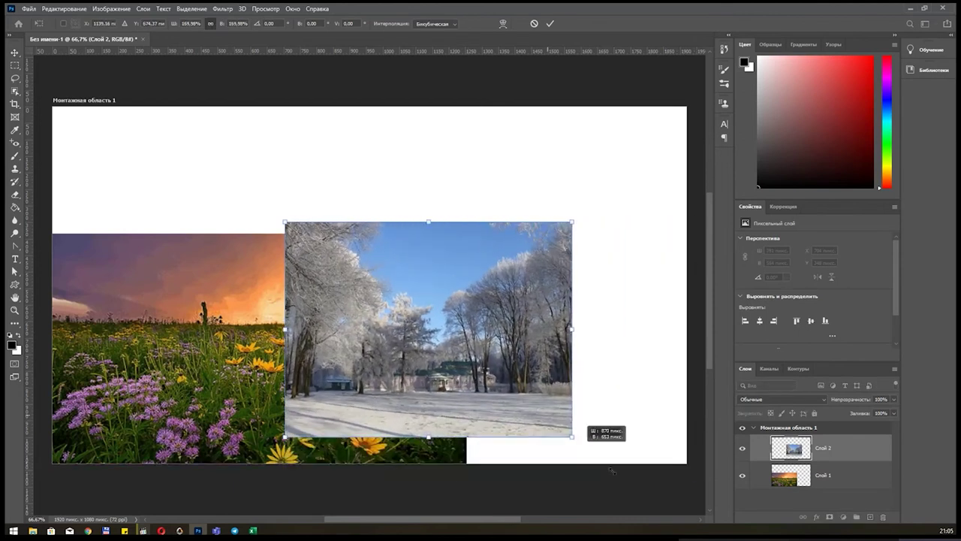
left_click_drag(571, 361, 613, 358)
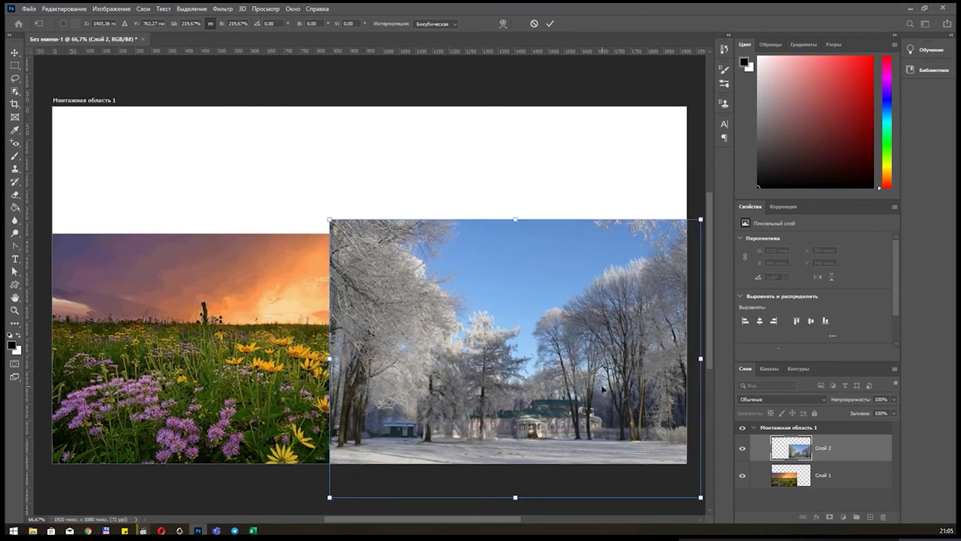
key("Return")
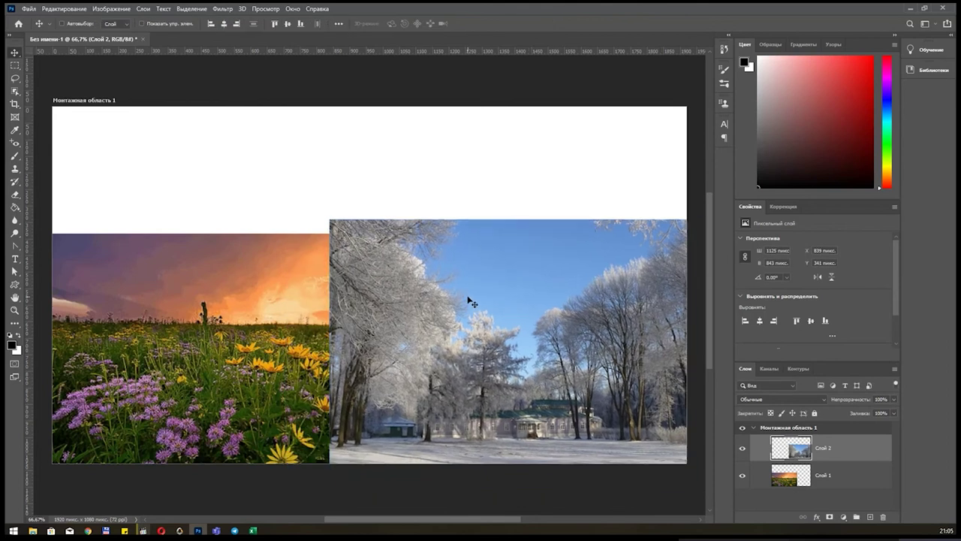
mouse_move(470, 303)
left_mouse_down()
mouse_move(579, 320)
mouse_move(450, 272)
mouse_move(441, 283)
mouse_move(552, 378)
mouse_move(438, 264)
mouse_move(399, 264)
mouse_move(496, 306)
mouse_move(491, 285)
mouse_move(486, 307)
left_mouse_up()
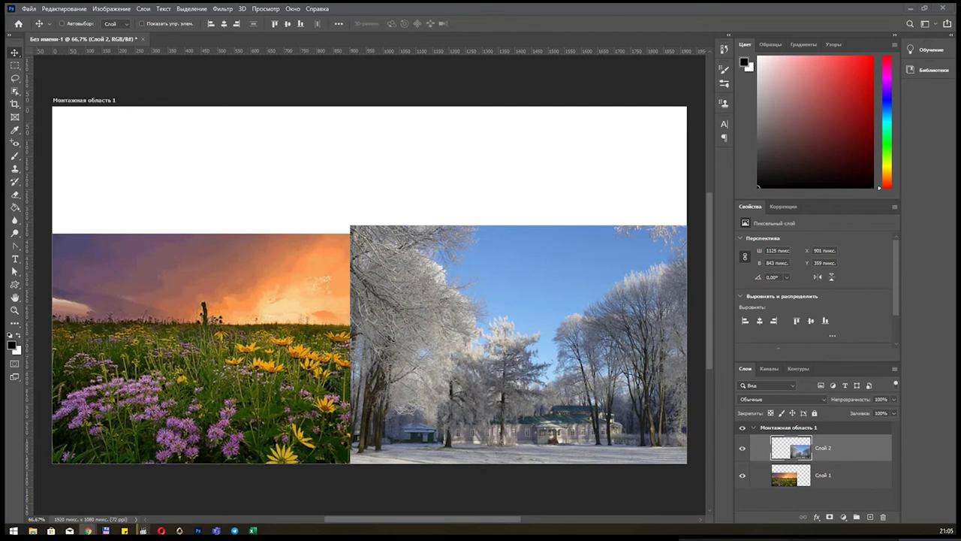
mouse_move(485, 356)
left_mouse_down()
mouse_move(275, 199)
mouse_move(299, 191)
mouse_move(144, 114)
left_mouse_up()
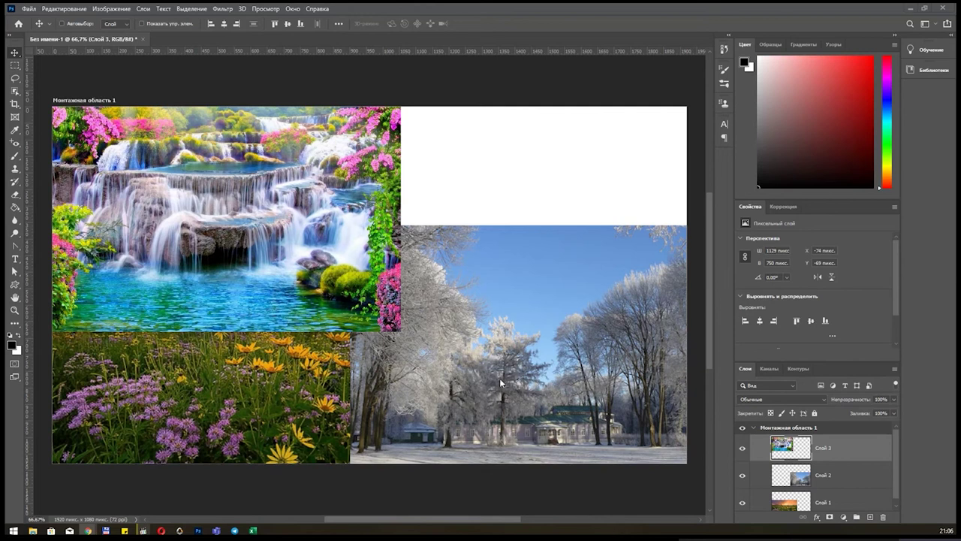
Step: Bring the pasted ice photo into the artboard and shift the waterfall photo to the right
mouse_move(501, 383)
left_mouse_down()
mouse_move(442, 250)
mouse_move(342, 301)
left_mouse_up()
right_click(258, 146)
left_click(278, 153)
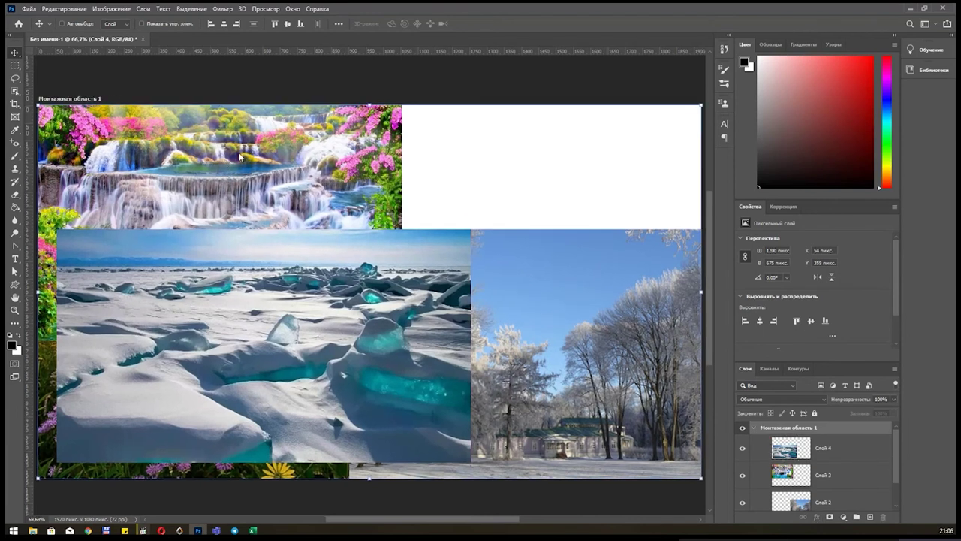
left_click_drag(241, 155, 563, 155)
Step: Position the ice photo (Layer 4) at the top left and enlarge the Layers panel
right_click(236, 269)
left_click(263, 283)
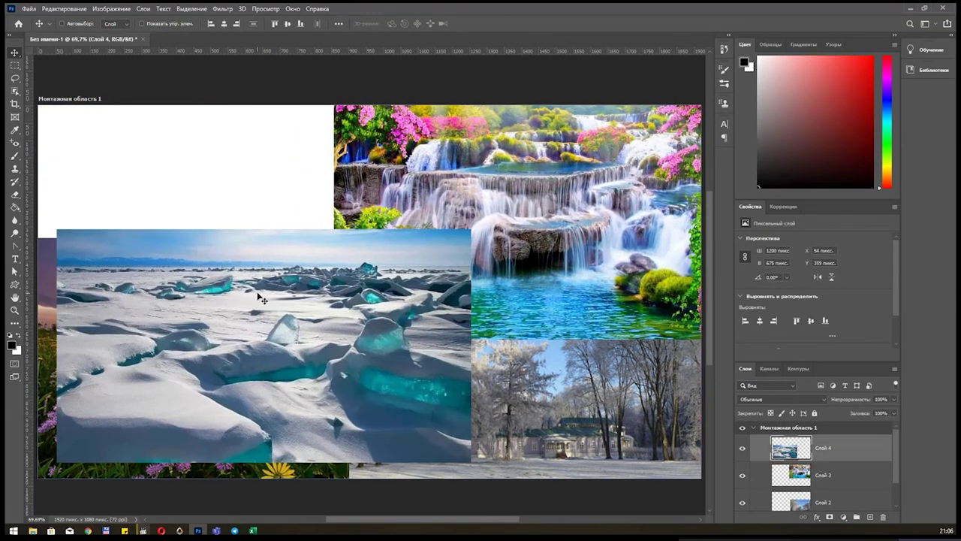
mouse_move(259, 298)
left_mouse_down()
mouse_move(174, 138)
mouse_move(185, 136)
left_mouse_up()
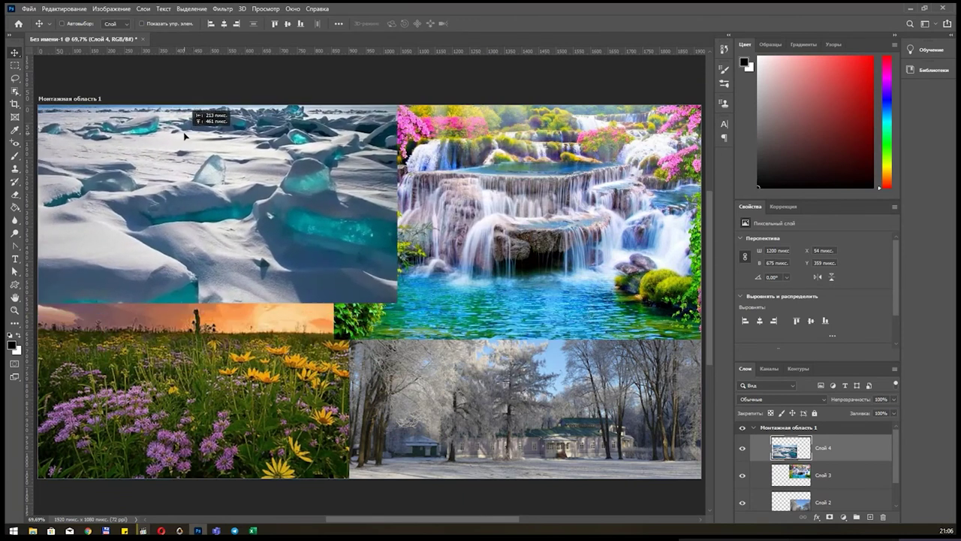
left_click_drag(186, 132, 232, 159)
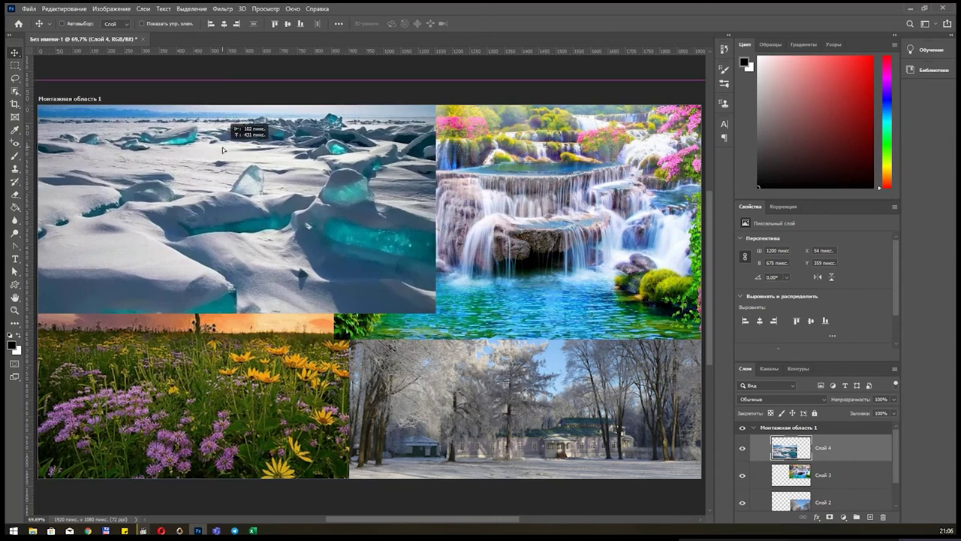
left_click_drag(232, 158, 224, 153)
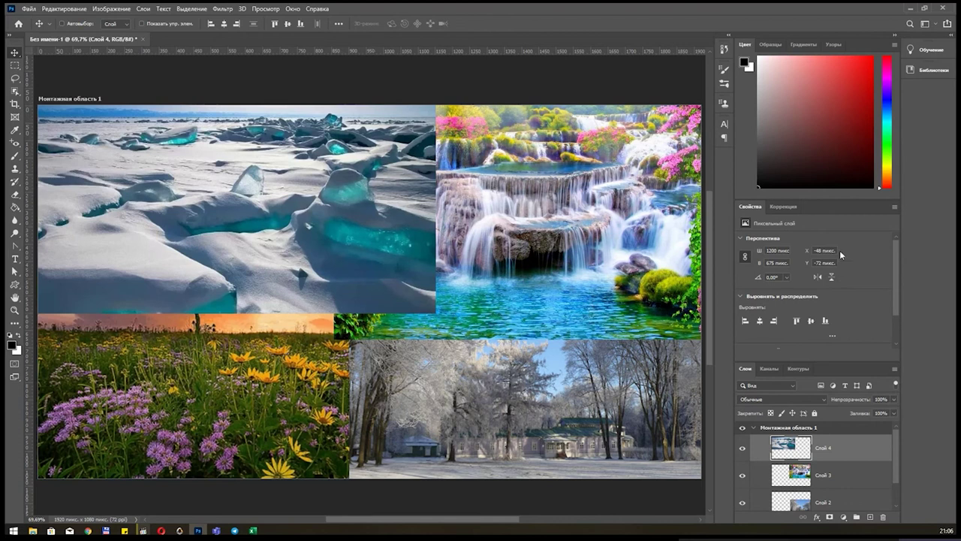
left_click_drag(849, 363, 839, 174)
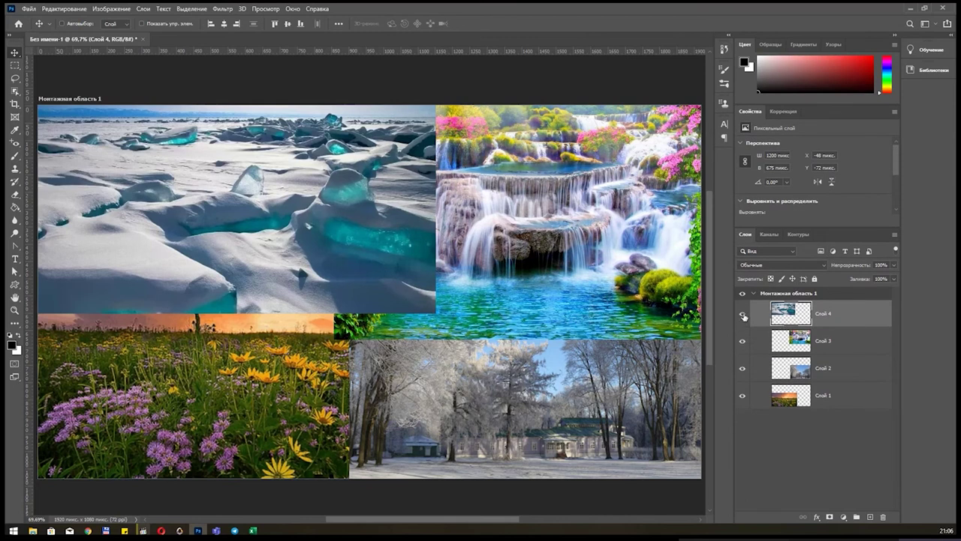
Step: Add a white layer mask to the ice Layer 4, target the mask, and pick the Brush tool
left_click(744, 315)
left_click(743, 314)
left_click(830, 517)
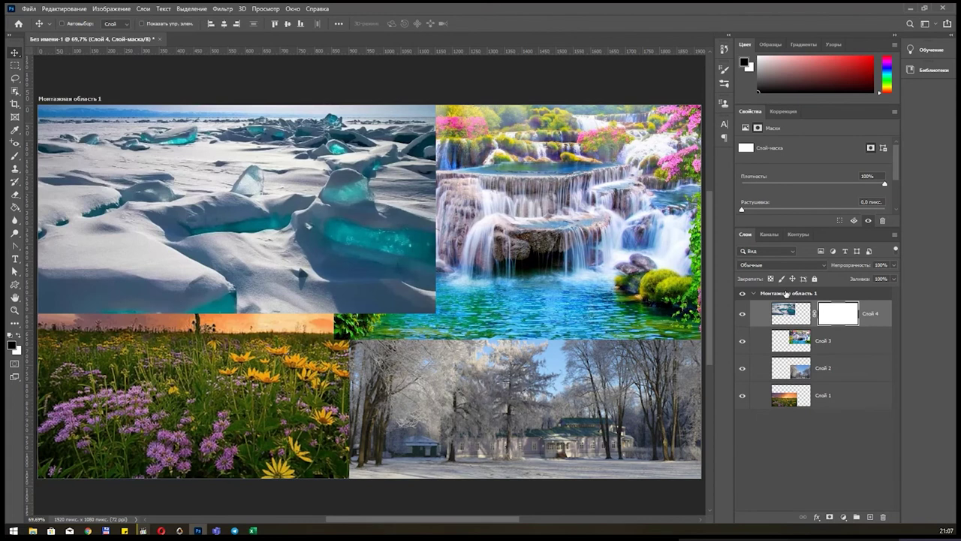
left_click(792, 315)
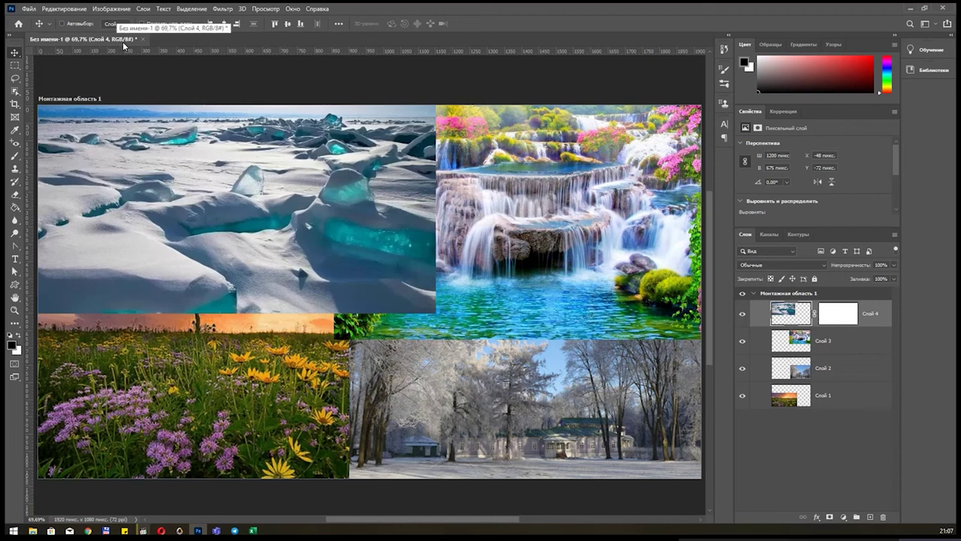
left_click(847, 320)
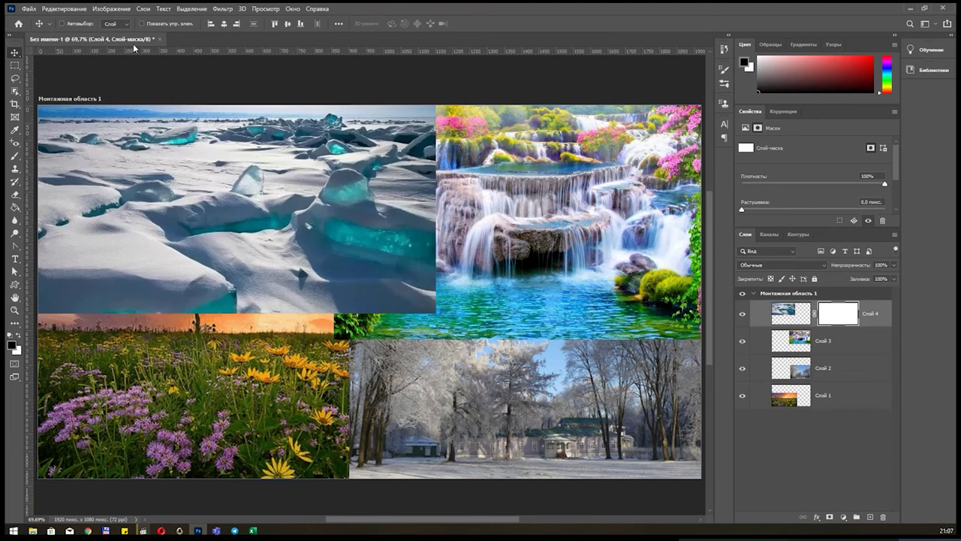
left_click(15, 157)
Step: Set the brush to 306 px with 0% hardness and swap the painting colour
right_click(305, 188)
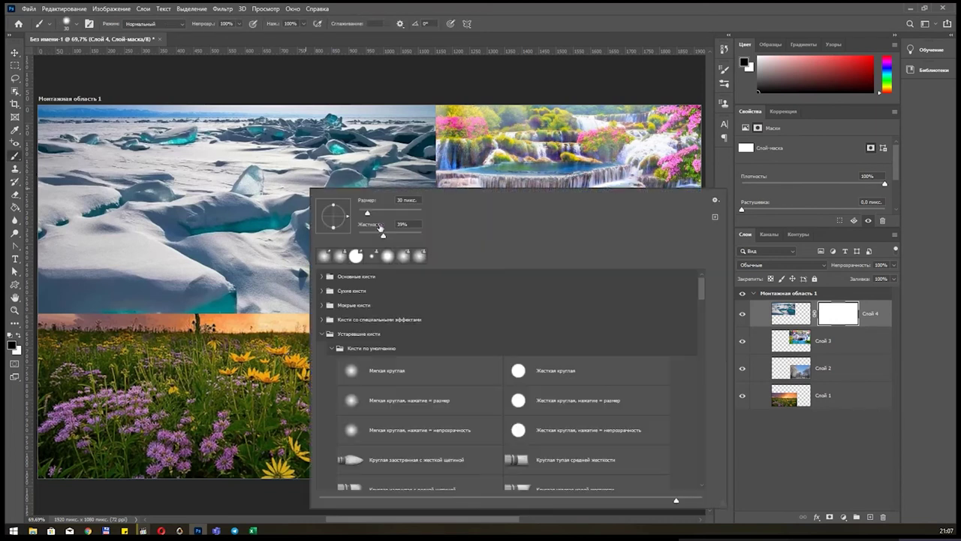
mouse_move(383, 235)
left_mouse_down()
mouse_move(344, 236)
mouse_move(409, 213)
left_mouse_up()
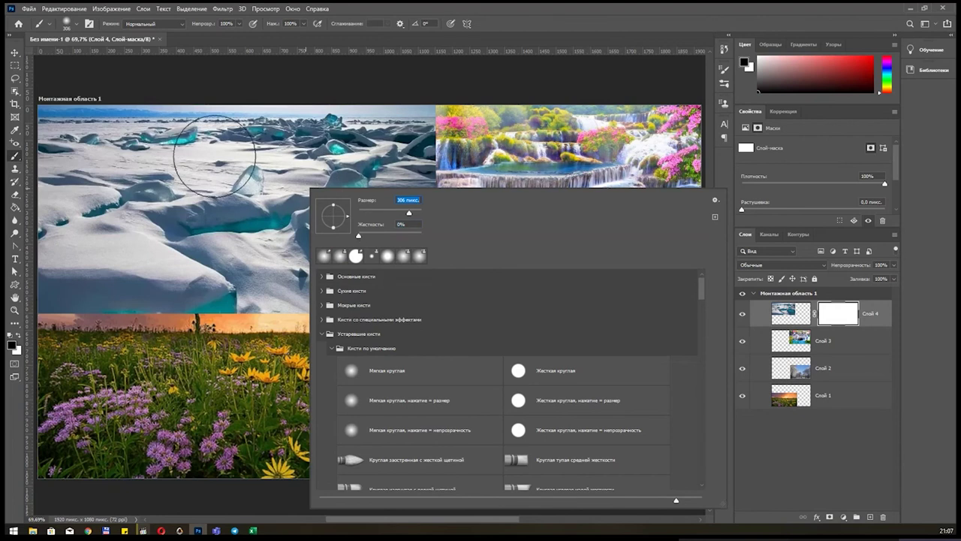
left_click(517, 27)
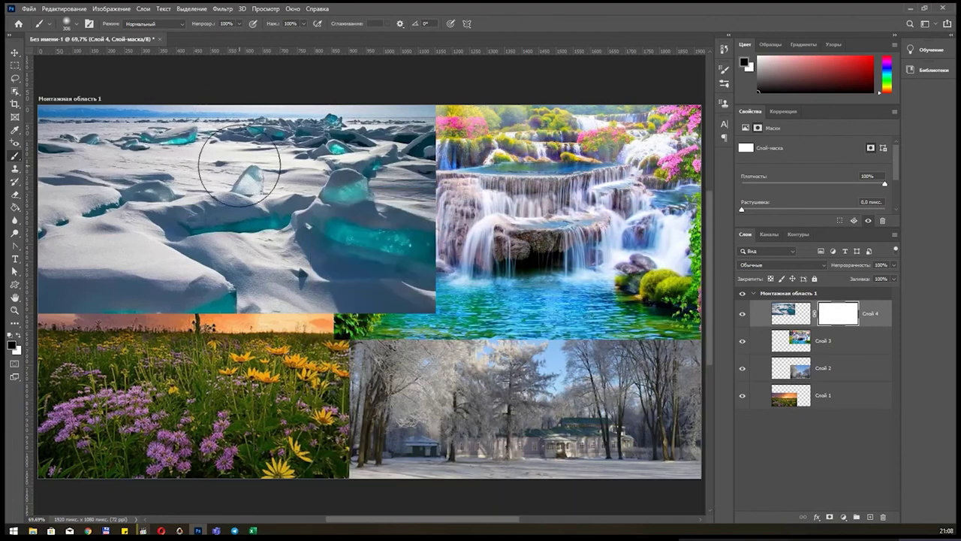
left_click(17, 336)
Step: Paint black on the ice mask to hide parts of the photo, then paint white to restore it
left_click(17, 335)
mouse_move(421, 180)
left_mouse_down()
mouse_move(150, 293)
mouse_move(133, 279)
mouse_move(144, 133)
mouse_move(101, 258)
mouse_move(266, 120)
left_mouse_up()
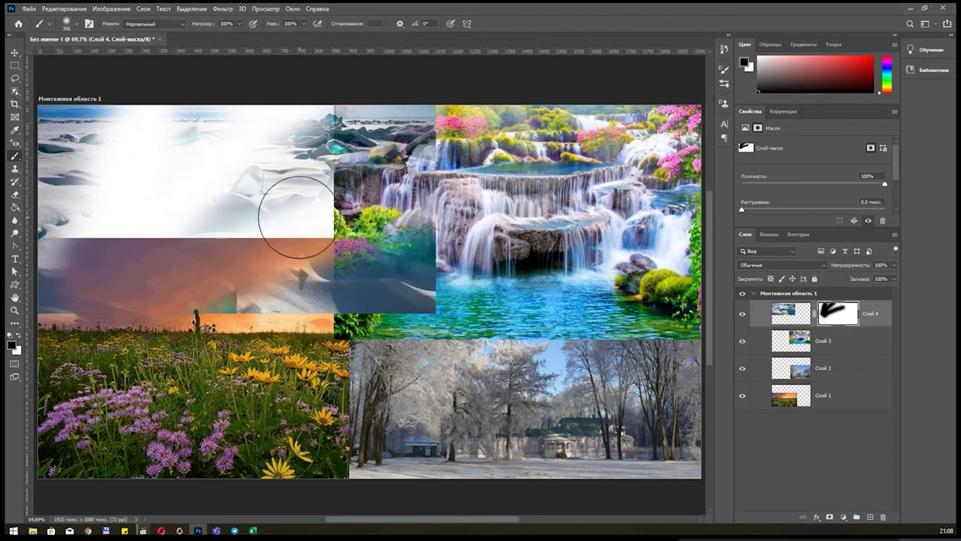
mouse_move(225, 150)
left_mouse_down()
mouse_move(368, 297)
mouse_move(421, 218)
left_mouse_up()
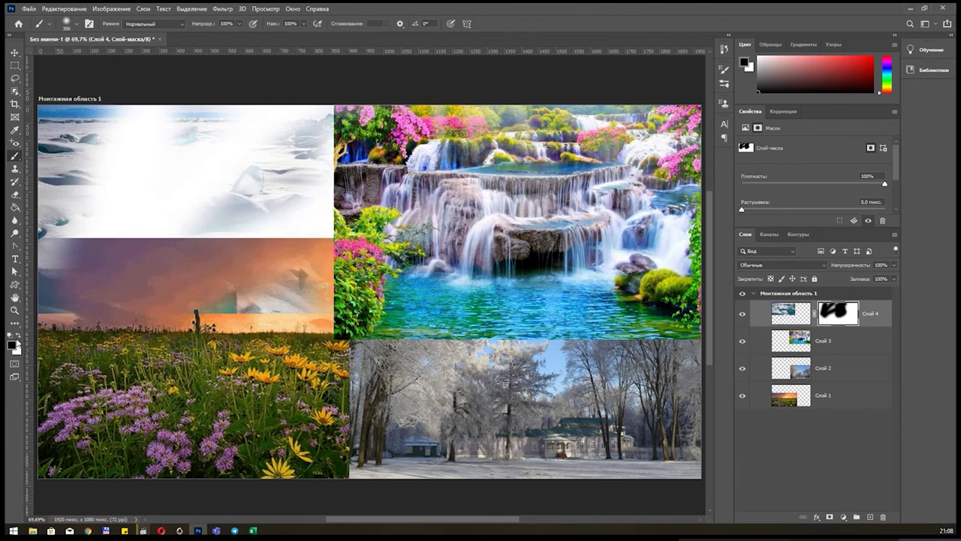
left_click(17, 339)
mouse_move(172, 236)
left_mouse_down()
mouse_move(113, 132)
mouse_move(471, 224)
mouse_move(83, 300)
left_mouse_up()
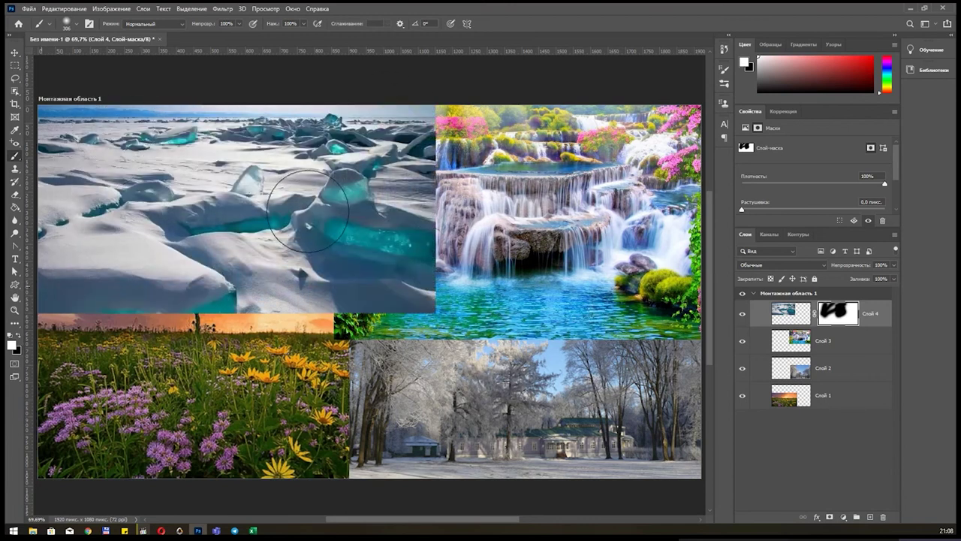
Step: Restore the ice photo's mask to white, then undo a hard black fade on its right edge
mouse_move(319, 111)
left_mouse_down()
mouse_move(150, 133)
mouse_move(215, 150)
mouse_move(241, 258)
mouse_move(348, 267)
left_mouse_up()
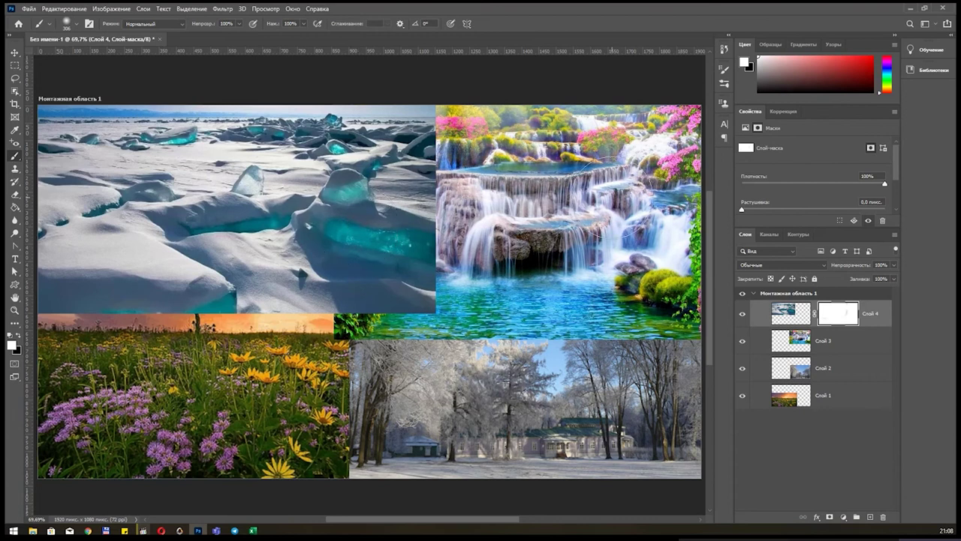
left_click(19, 336)
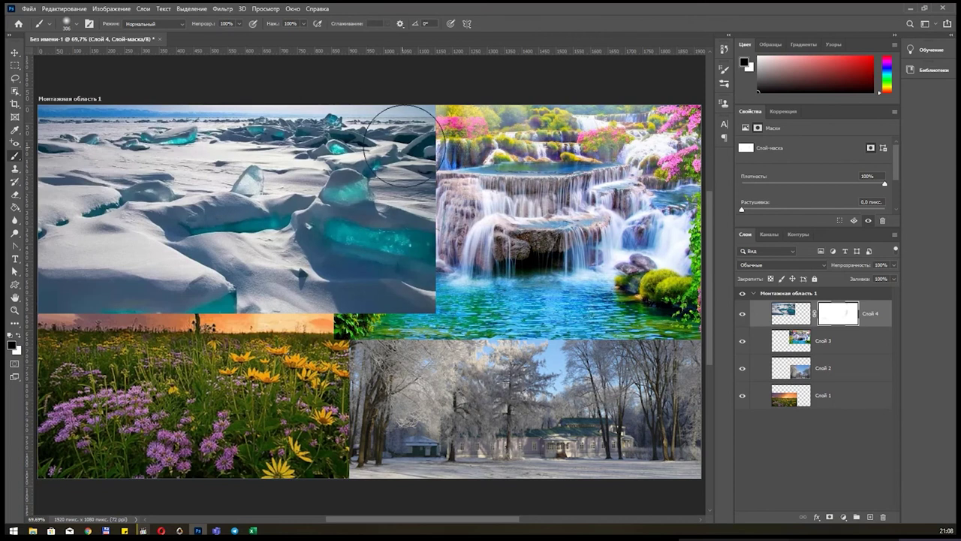
left_click_drag(423, 97, 402, 319)
key("ctrl+z")
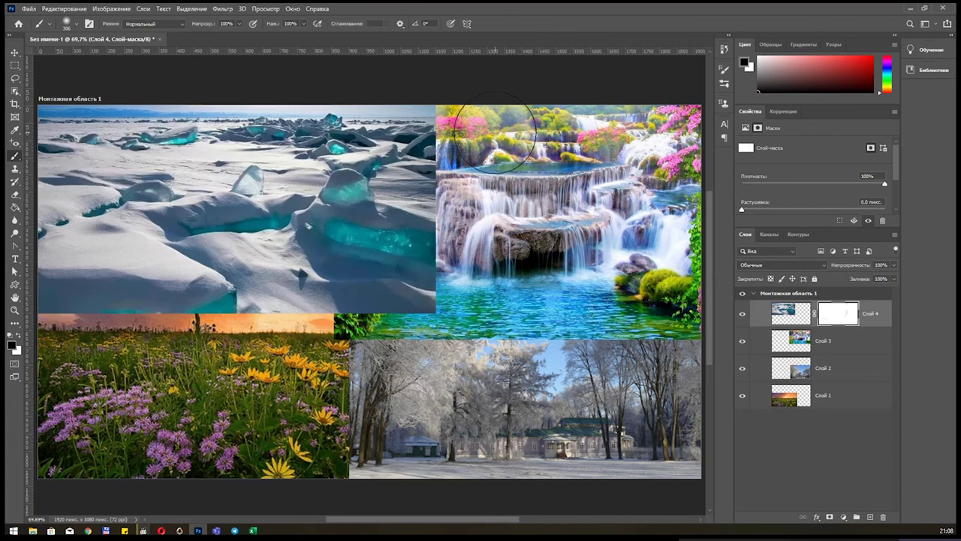
Step: Lower brush opacity to 28% and softly blend the snow into the waterfall and meadow seams
left_click(239, 25)
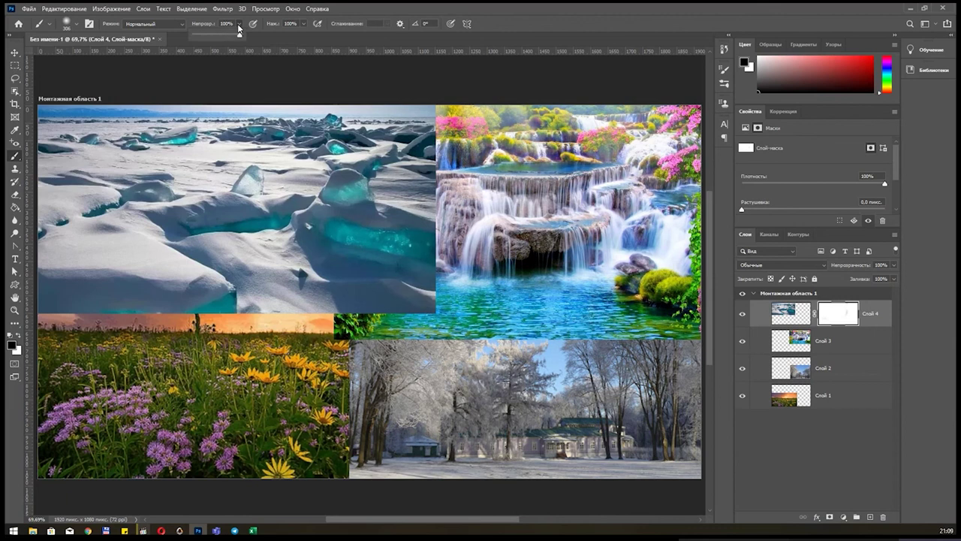
left_click_drag(239, 30, 214, 38)
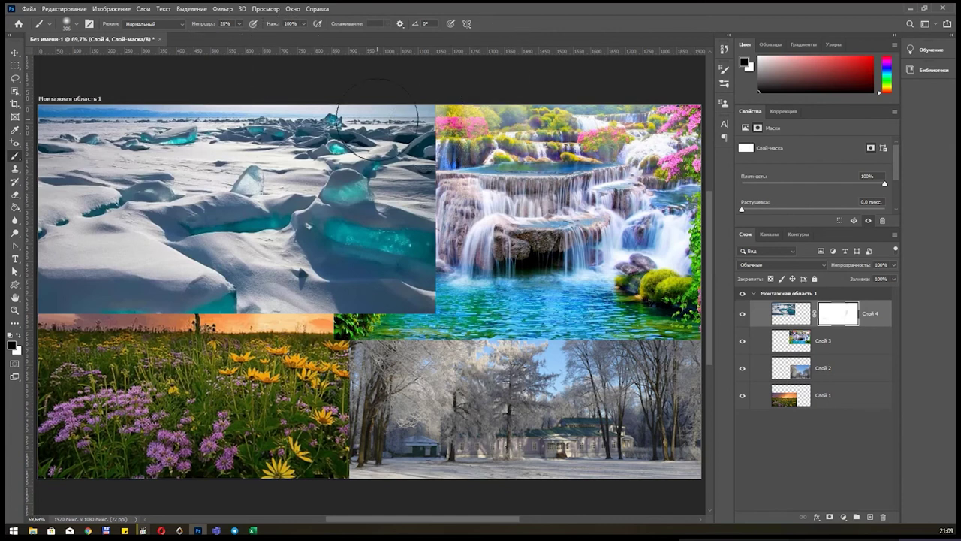
mouse_move(377, 121)
left_mouse_down()
mouse_move(463, 142)
mouse_move(368, 338)
mouse_move(56, 321)
left_mouse_up()
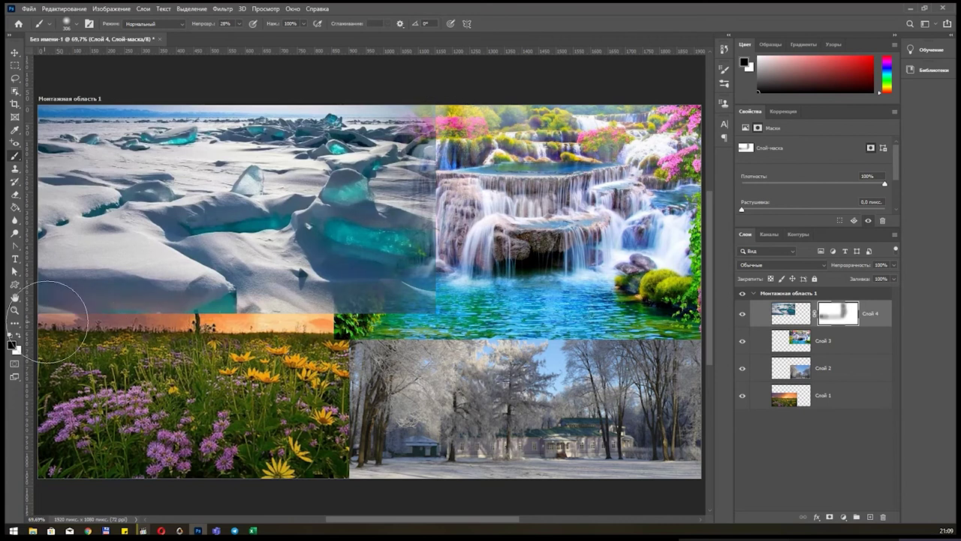
mouse_move(56, 321)
left_mouse_down()
mouse_move(195, 331)
mouse_move(458, 244)
mouse_move(413, 146)
mouse_move(485, 297)
left_mouse_up()
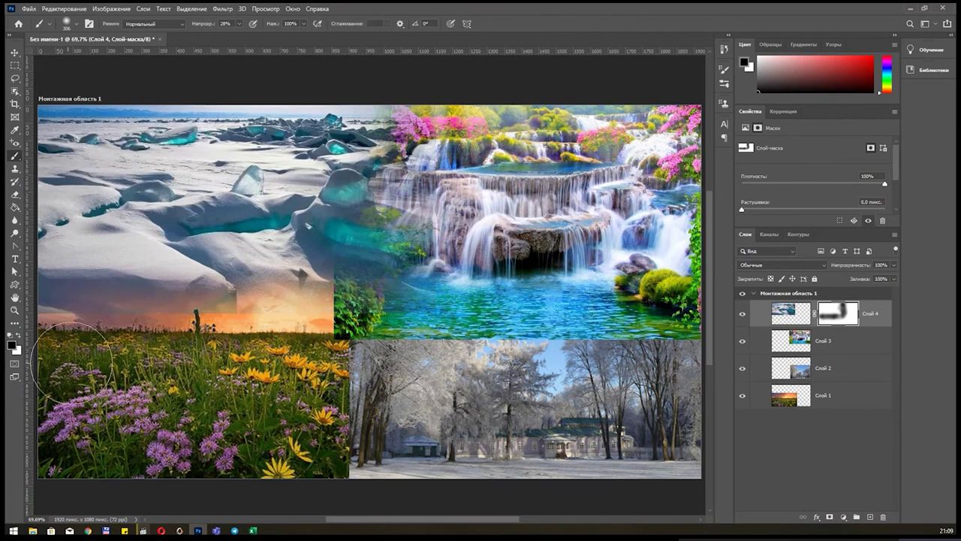
Step: Paint snow back over the orange strip and foliage, then soften the snow-flower seam in black
left_click(20, 334)
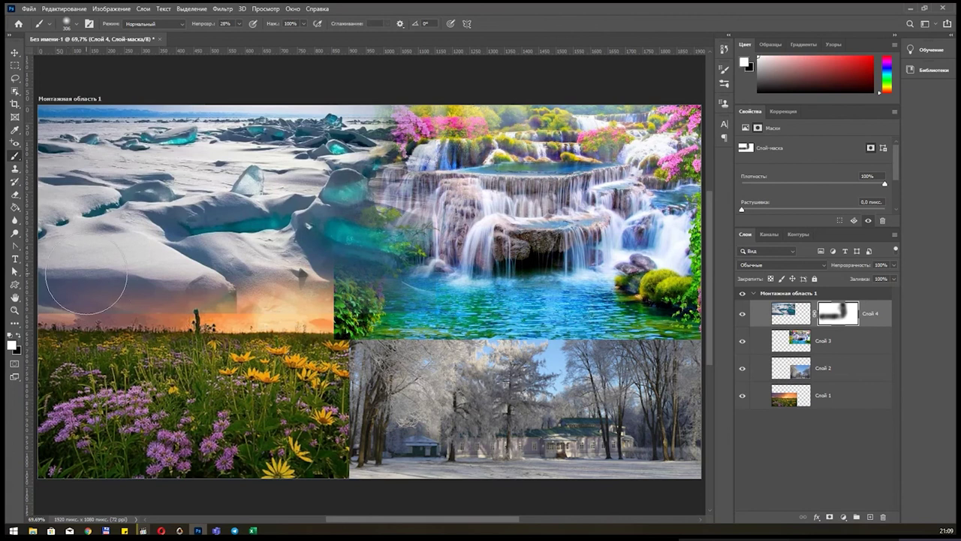
mouse_move(86, 277)
left_mouse_down()
mouse_move(125, 272)
mouse_move(166, 285)
mouse_move(193, 275)
mouse_move(179, 286)
mouse_move(311, 290)
left_mouse_up()
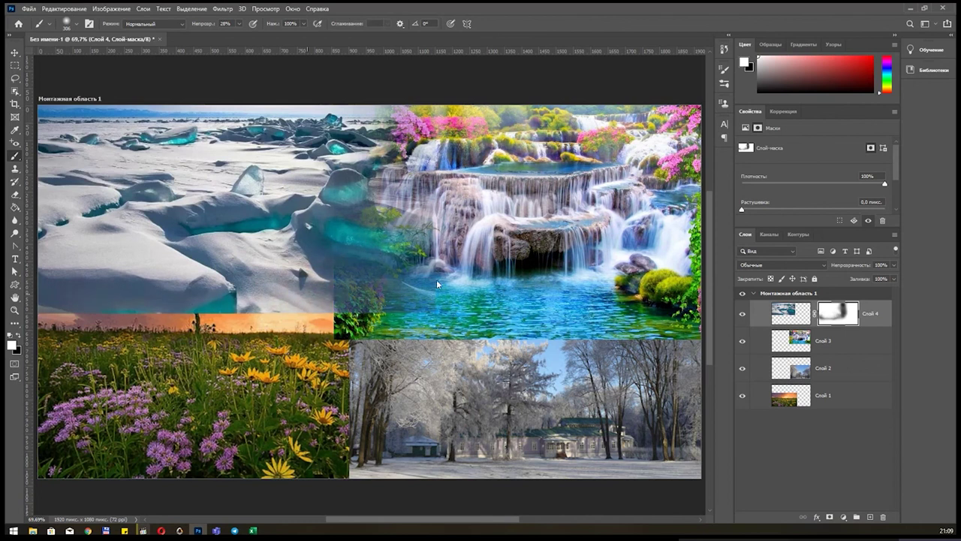
left_click_drag(436, 280, 331, 289)
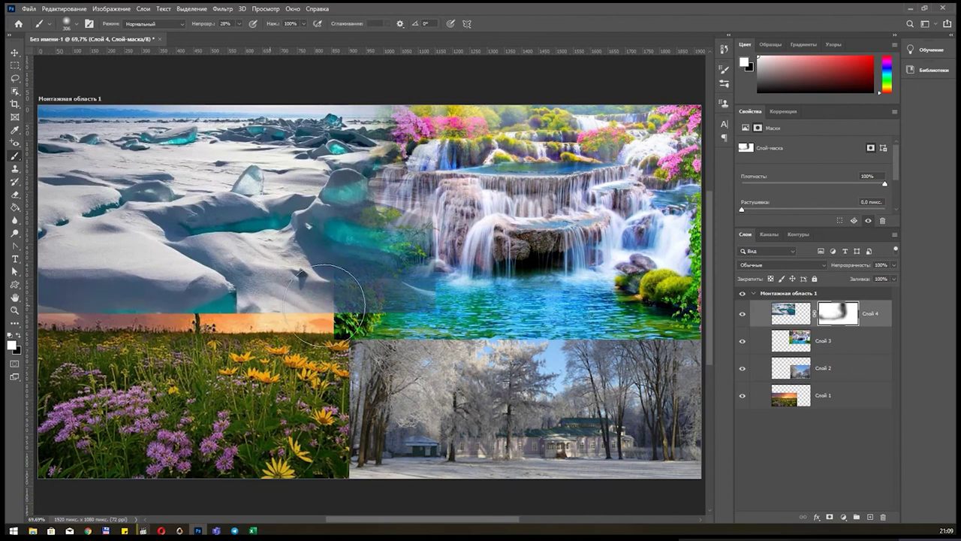
left_click(18, 335)
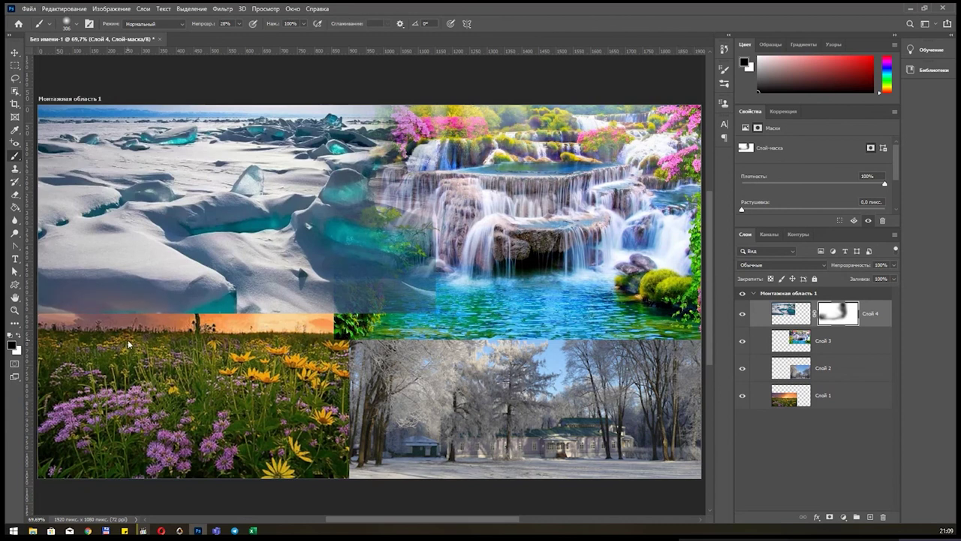
left_click_drag(240, 330, 323, 359)
Step: Blend the ice into the lake edge toward the rocks, restoring snow over the foliage beside the waterfall
left_click_drag(417, 264, 472, 262)
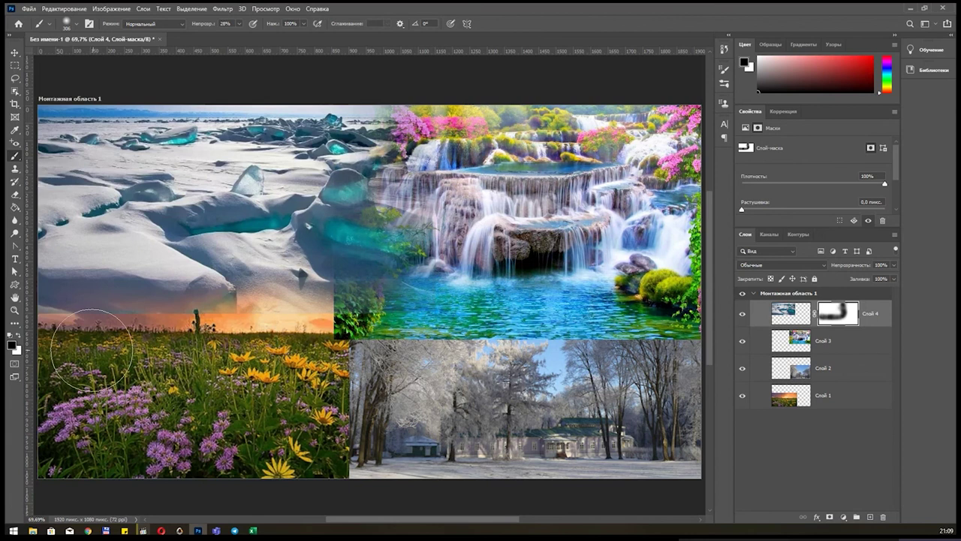
mouse_move(392, 330)
left_mouse_down()
mouse_move(449, 194)
mouse_move(375, 247)
left_mouse_up()
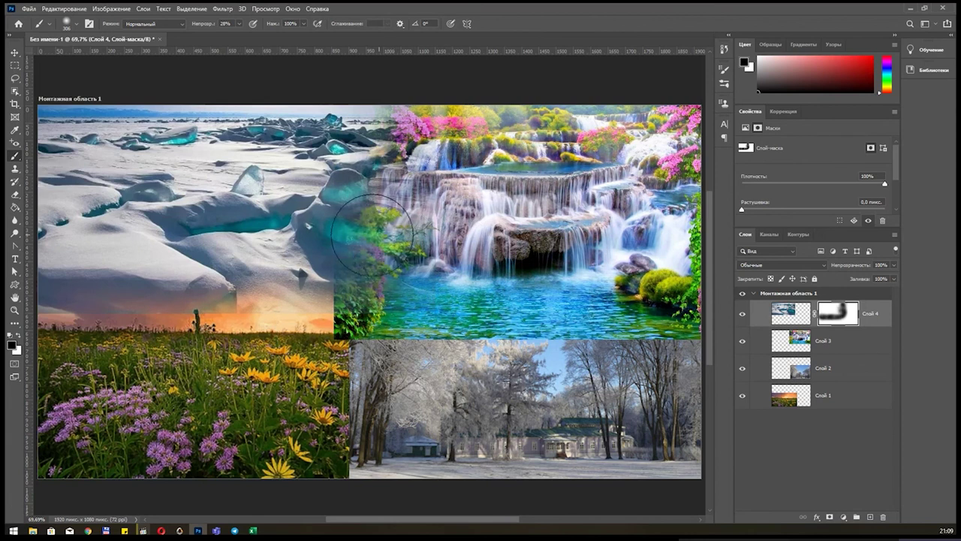
left_click(18, 337)
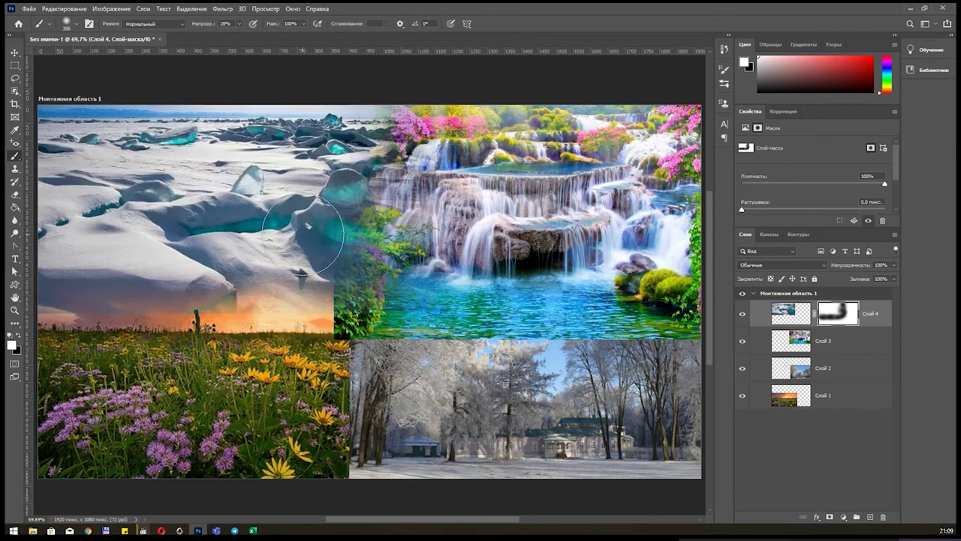
mouse_move(332, 234)
left_mouse_down()
mouse_move(367, 255)
mouse_move(337, 279)
left_mouse_up()
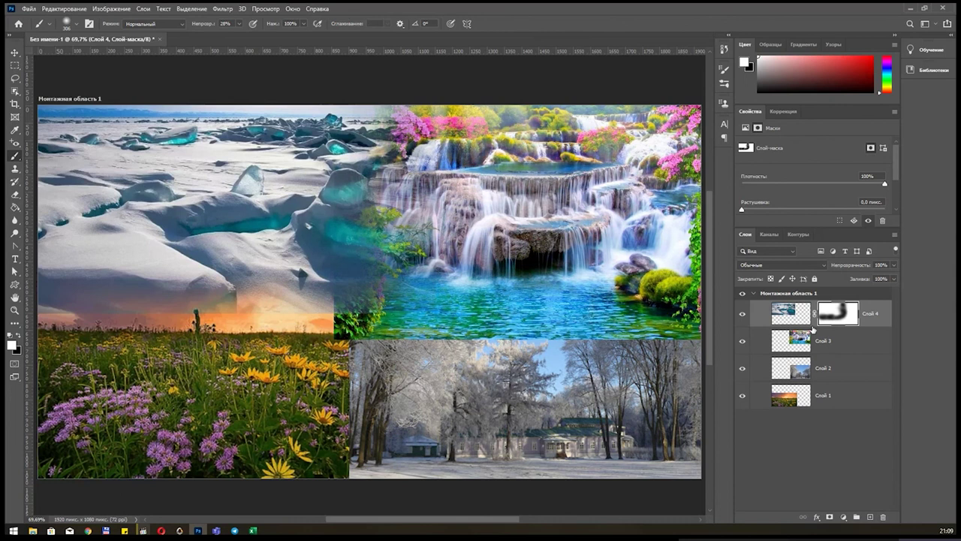
Step: Hide the ice and waterfall photos and select the winter park photo's layer
left_click(742, 314)
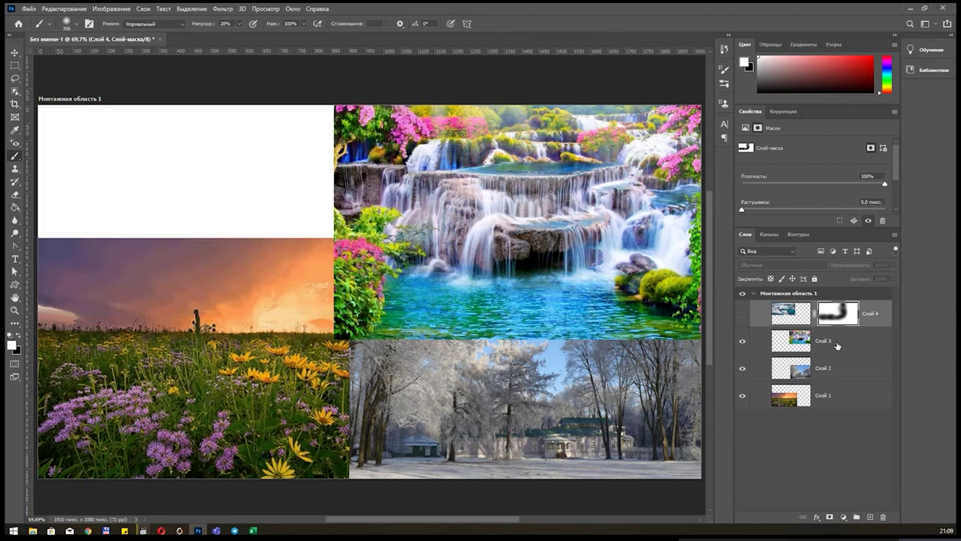
left_click(837, 345)
left_click(742, 344)
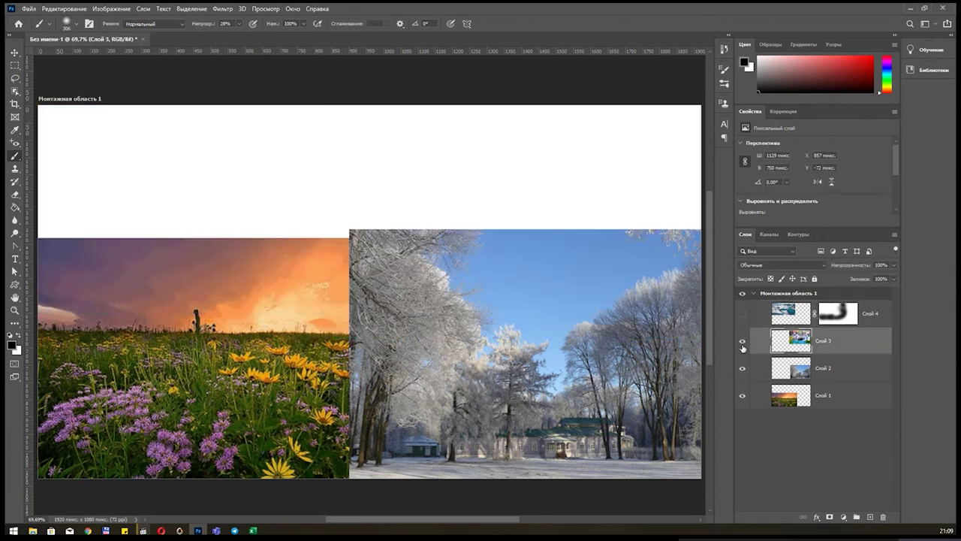
left_click(743, 344)
left_click(743, 343)
left_click(850, 379)
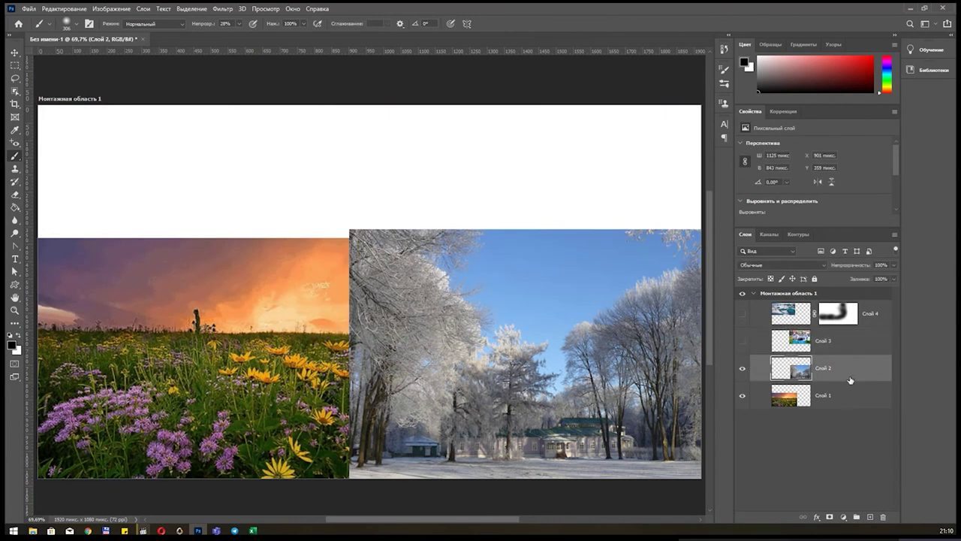
left_click(743, 368)
left_click(742, 369)
Step: Mask the winter park photo, fading its left edge into the flowers and orange sky, then show the waterfall
left_click(829, 517)
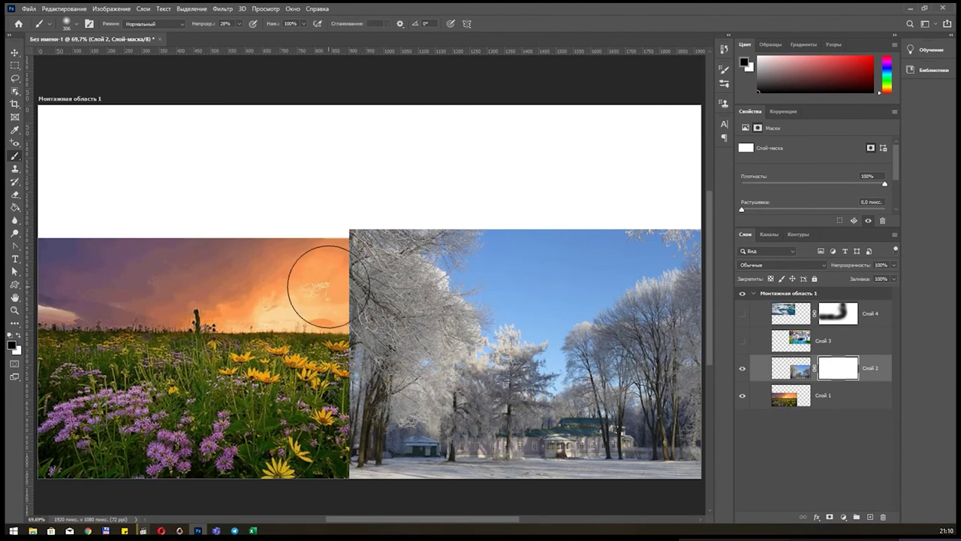
mouse_move(318, 285)
left_mouse_down()
mouse_move(354, 308)
mouse_move(379, 368)
mouse_move(361, 442)
mouse_move(368, 455)
left_mouse_up()
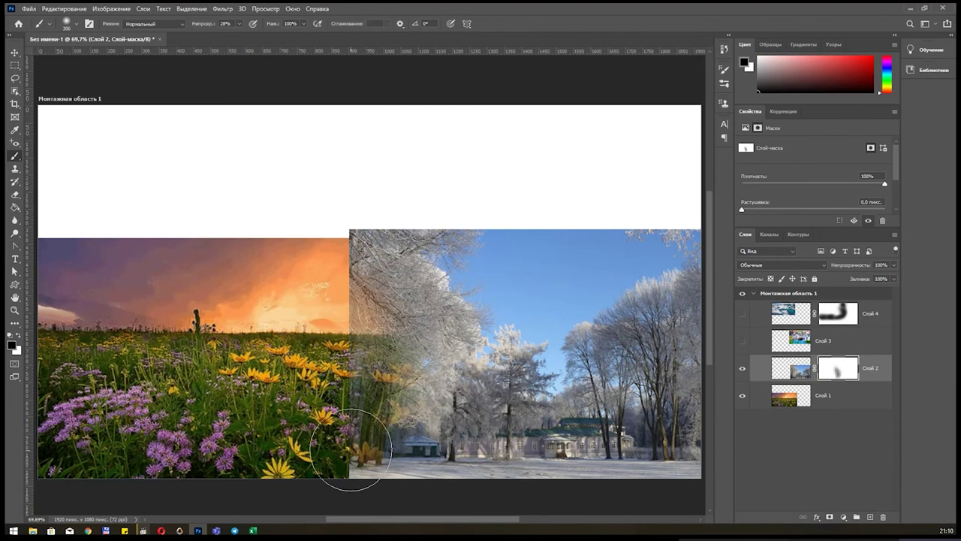
mouse_move(343, 311)
left_mouse_down()
mouse_move(358, 285)
mouse_move(422, 362)
mouse_move(366, 429)
mouse_move(324, 437)
left_mouse_up()
mouse_move(344, 257)
left_mouse_down()
mouse_move(326, 275)
mouse_move(333, 258)
mouse_move(343, 275)
mouse_move(353, 238)
mouse_move(358, 293)
mouse_move(333, 326)
mouse_move(319, 379)
mouse_move(384, 346)
mouse_move(450, 336)
mouse_move(384, 362)
mouse_move(409, 416)
mouse_move(433, 390)
mouse_move(397, 470)
left_mouse_up()
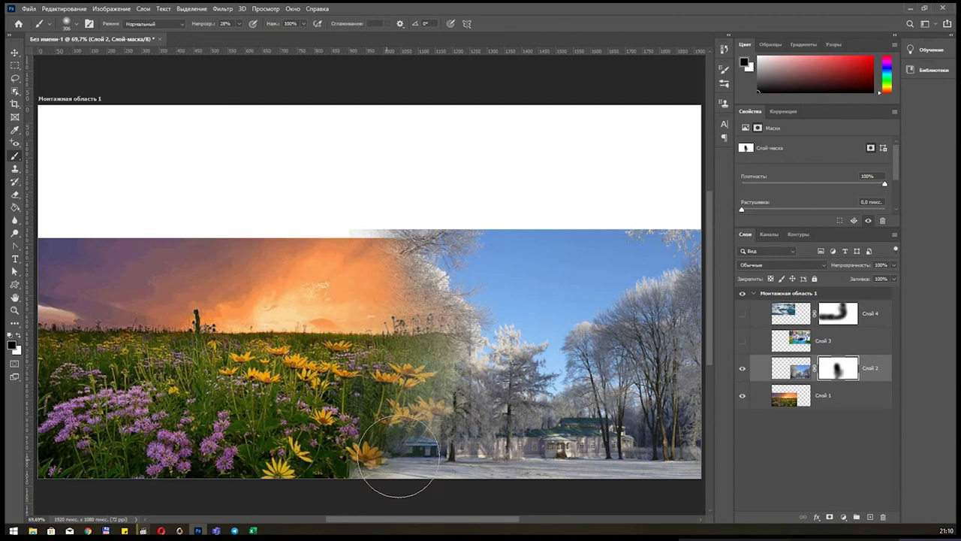
key("x")
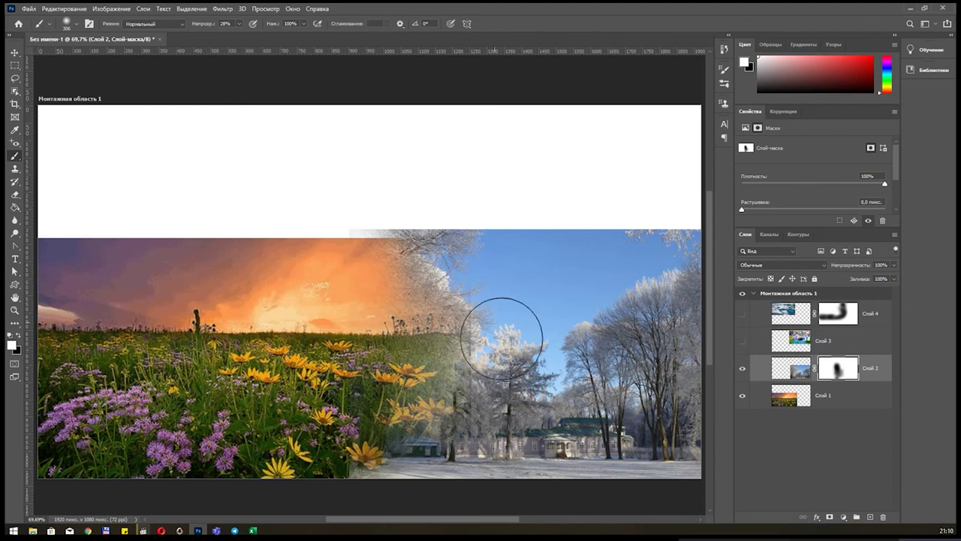
left_click(742, 340)
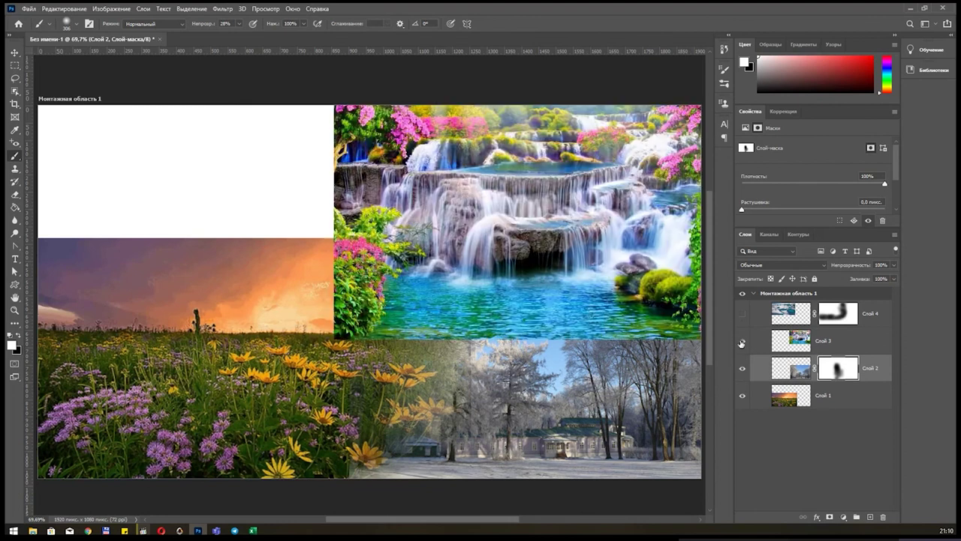
Step: Undo the stray vector masks added to Слой 2 and select the waterfall layer Слой 3
left_click(831, 518)
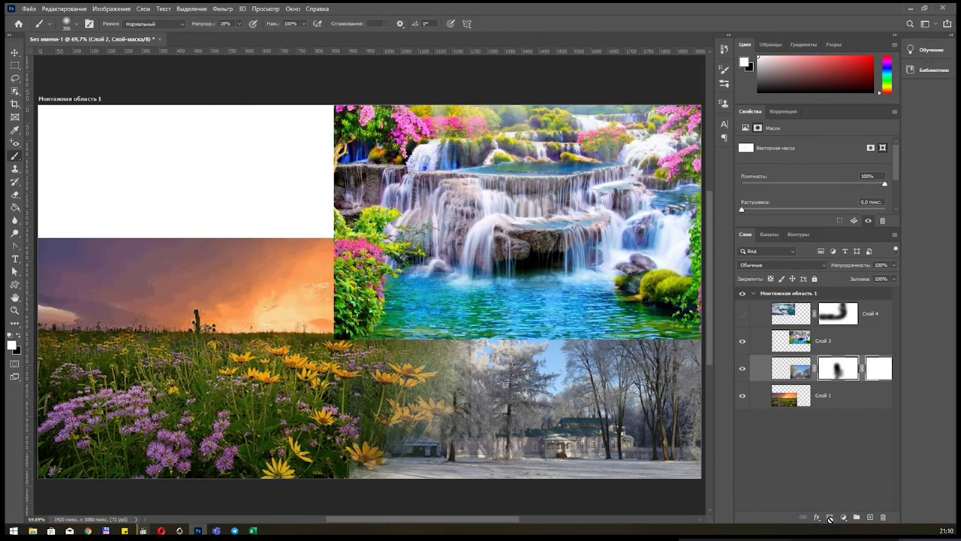
key("ctrl+z")
left_click(822, 341)
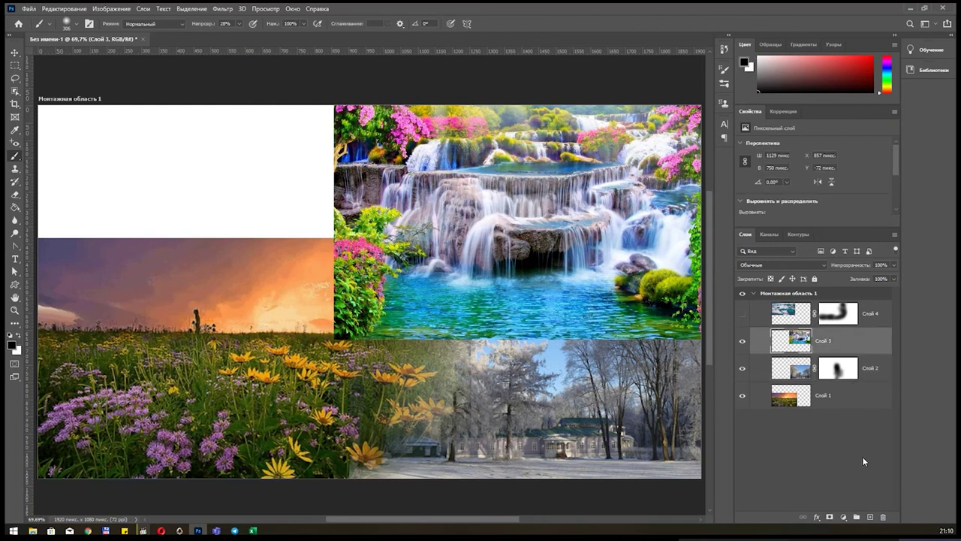
left_click(851, 369)
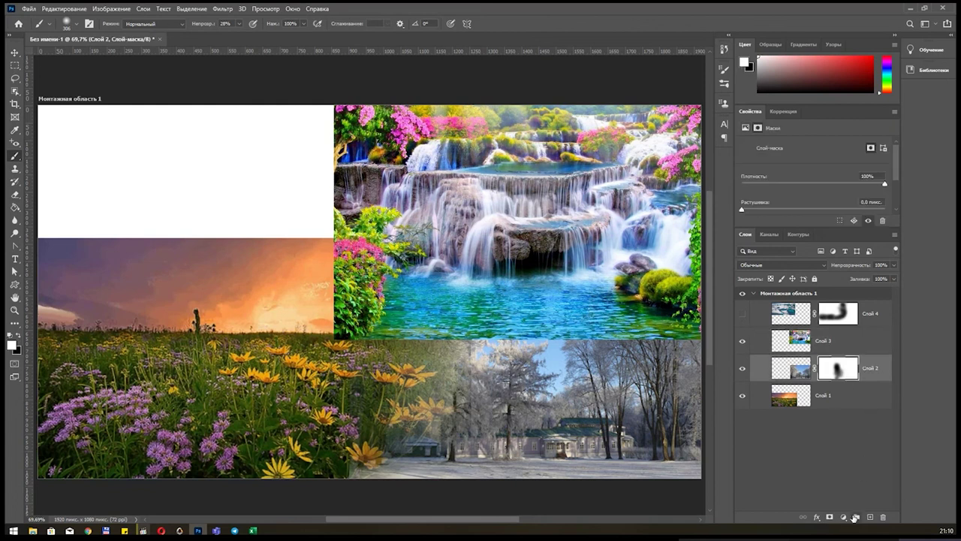
left_click(830, 516)
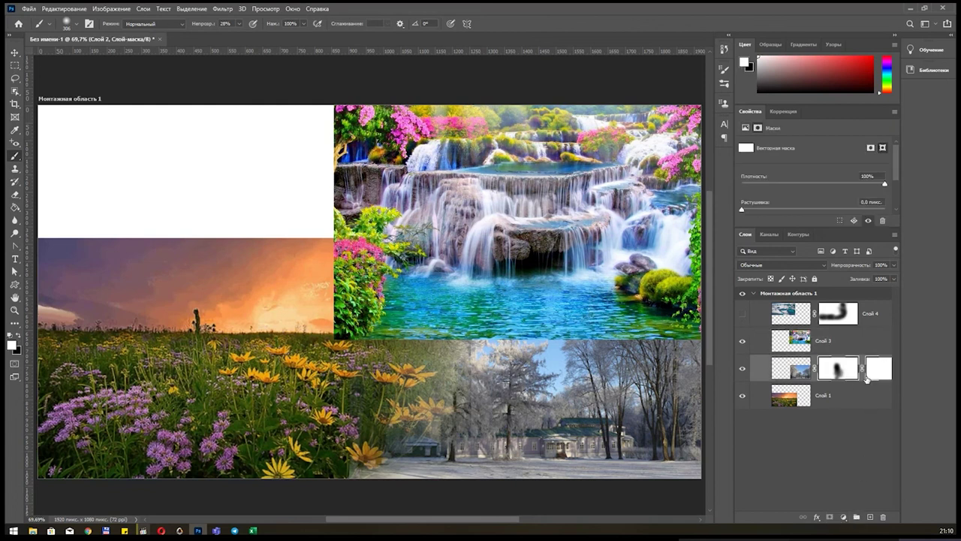
key("ctrl+z")
left_click(843, 343)
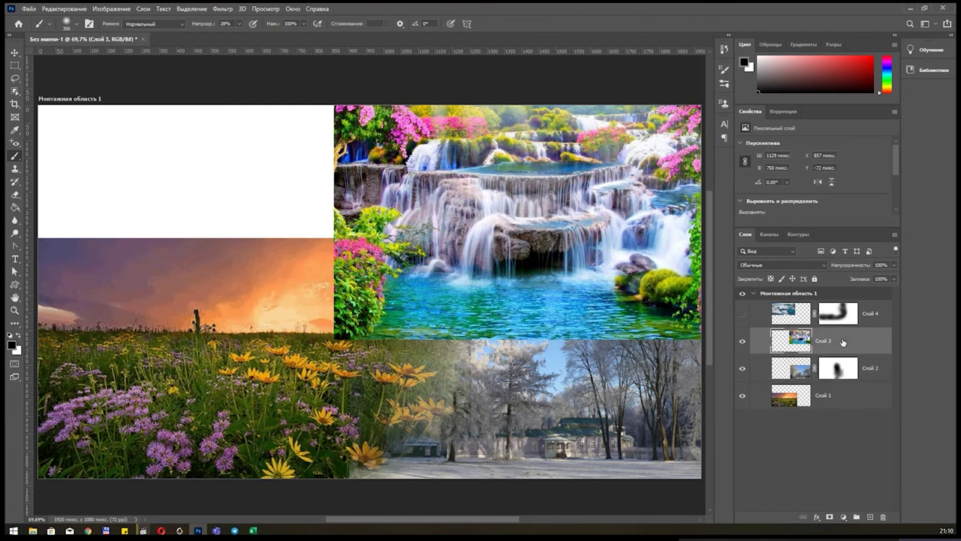
Step: Add a layer mask to Слой 3 and fade the waterfall's bottom into the winter park in black
left_click(829, 517)
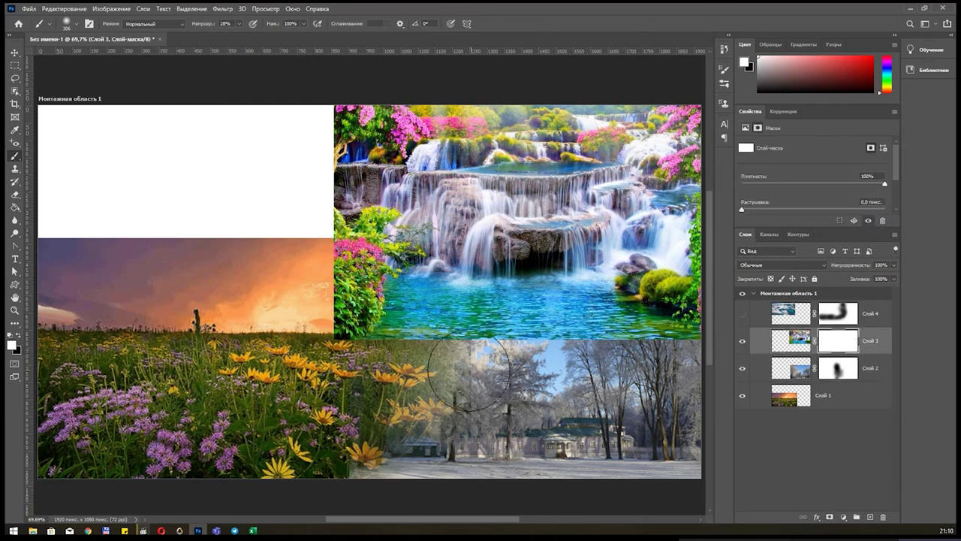
left_click(17, 337)
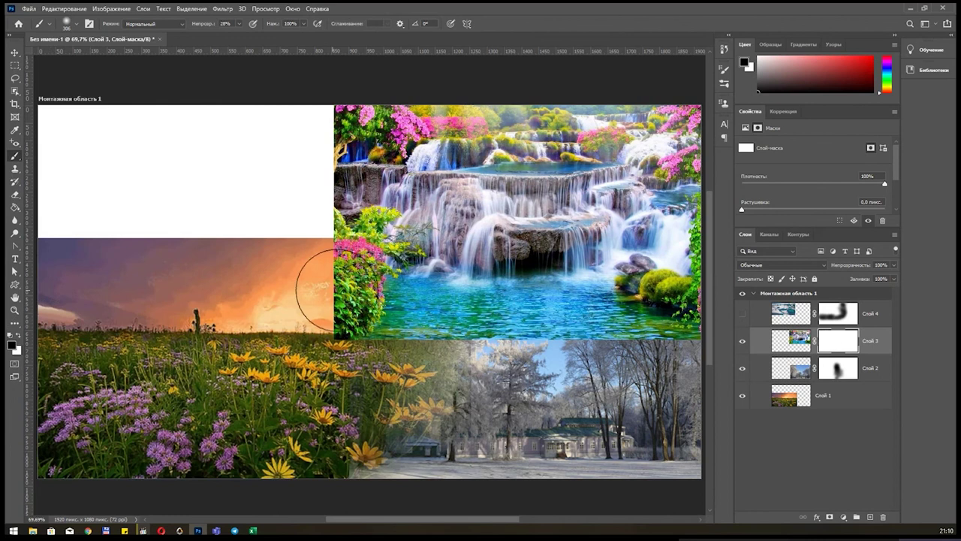
mouse_move(443, 319)
left_mouse_down()
mouse_move(492, 343)
mouse_move(668, 334)
mouse_move(417, 341)
mouse_move(323, 289)
mouse_move(306, 294)
mouse_move(402, 290)
mouse_move(423, 343)
mouse_move(627, 343)
left_mouse_up()
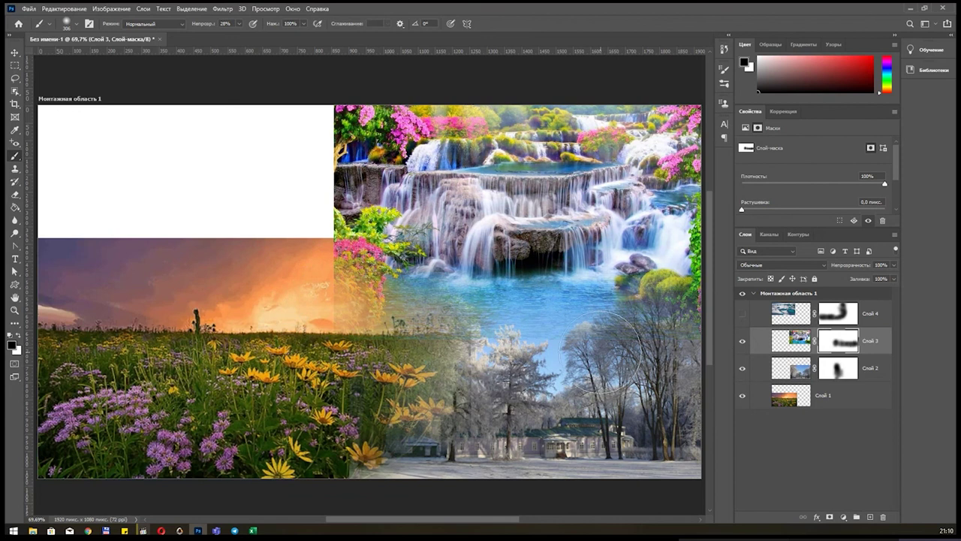
Step: Show the ice layer Слой 4 and soften its mask seam with the sunset
left_click(744, 316)
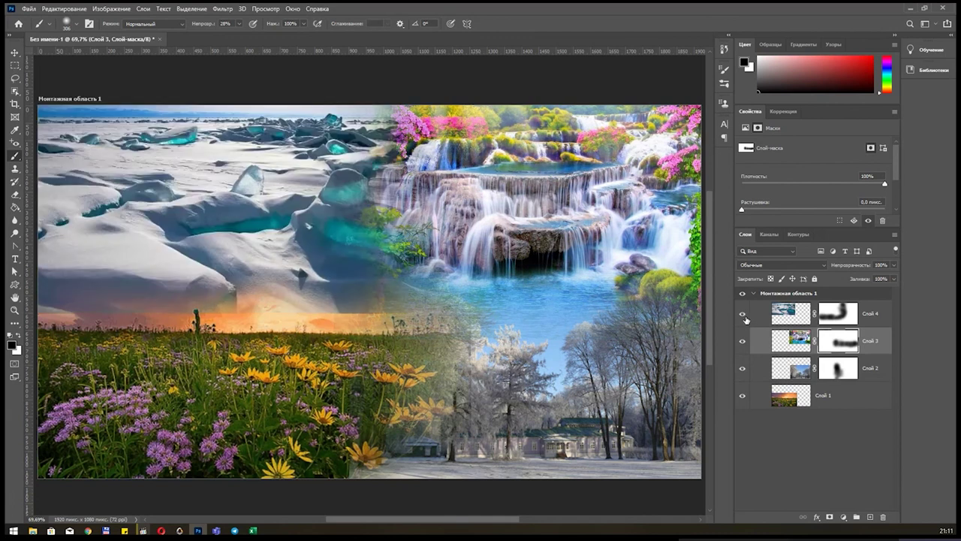
left_click(847, 319)
mouse_move(392, 301)
left_mouse_down()
mouse_move(323, 364)
mouse_move(84, 314)
left_mouse_up()
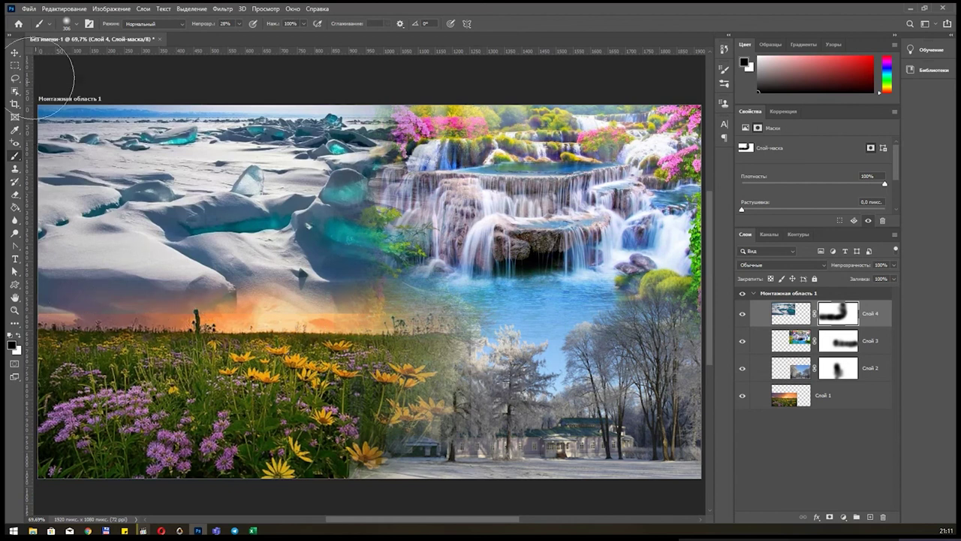
Step: Move the ice image slightly down, then blend its mask edge into the waterfall
left_click(18, 55)
left_click(776, 316)
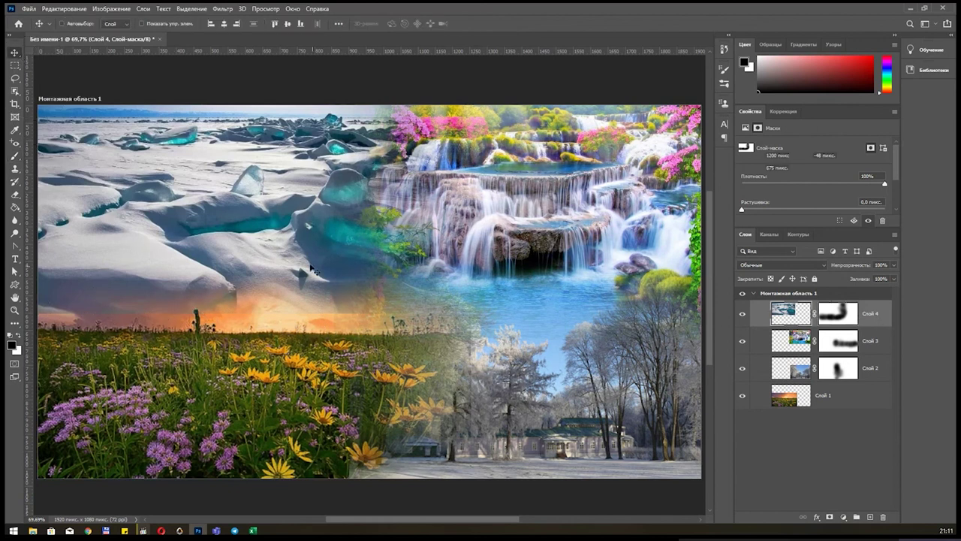
left_click_drag(251, 212, 253, 223)
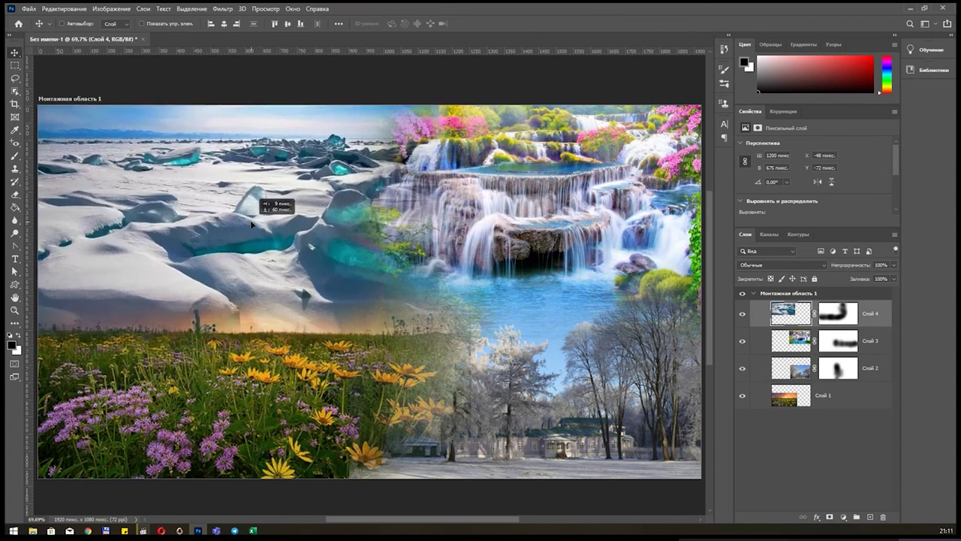
left_click(827, 317)
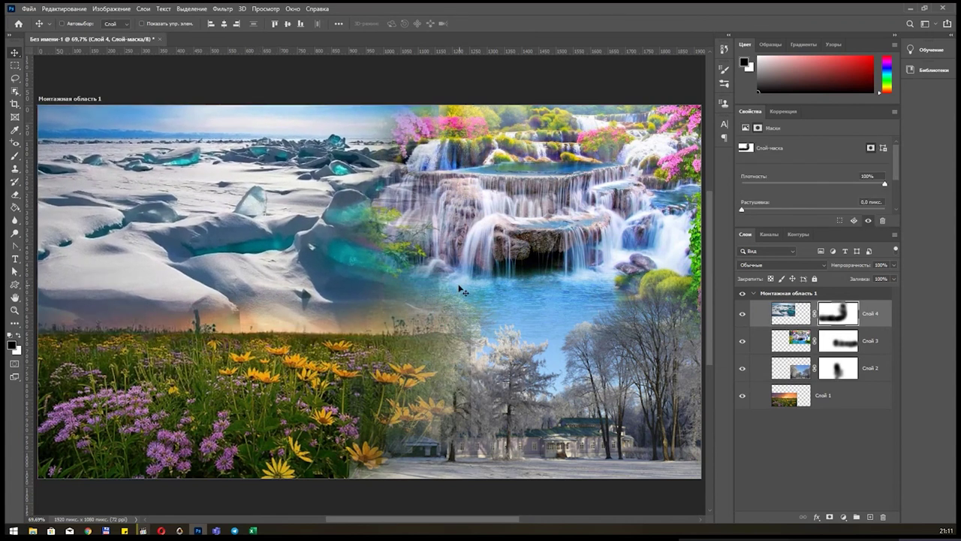
key("b")
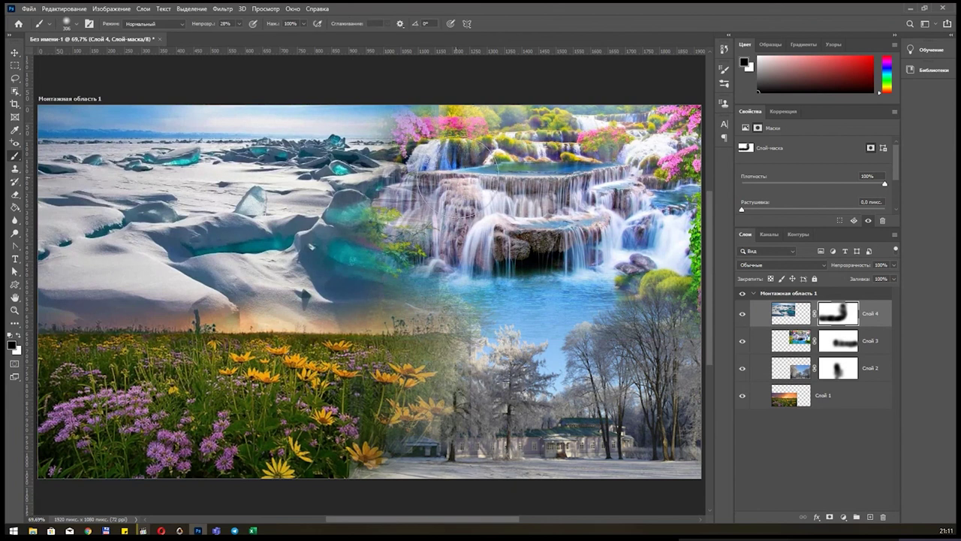
left_click_drag(452, 112, 440, 124)
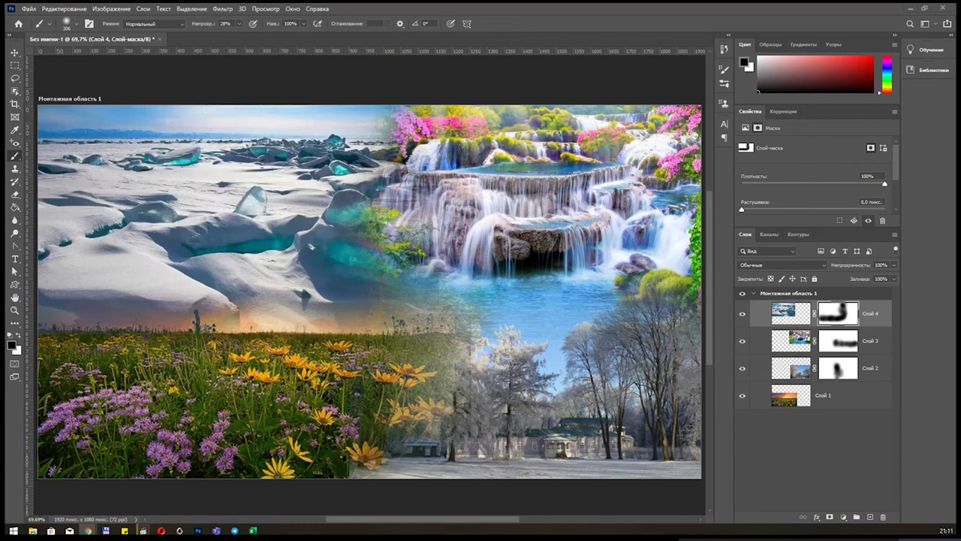
Step: Paste the Saturn image as Layer 5 and scale it to about 900×507 px at middle-left
key("ctrl+v")
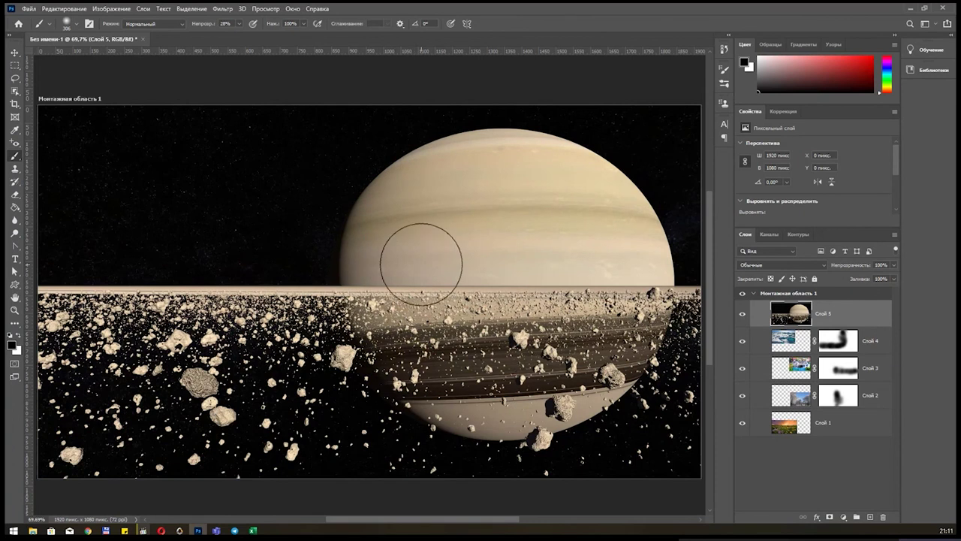
key("ctrl+t")
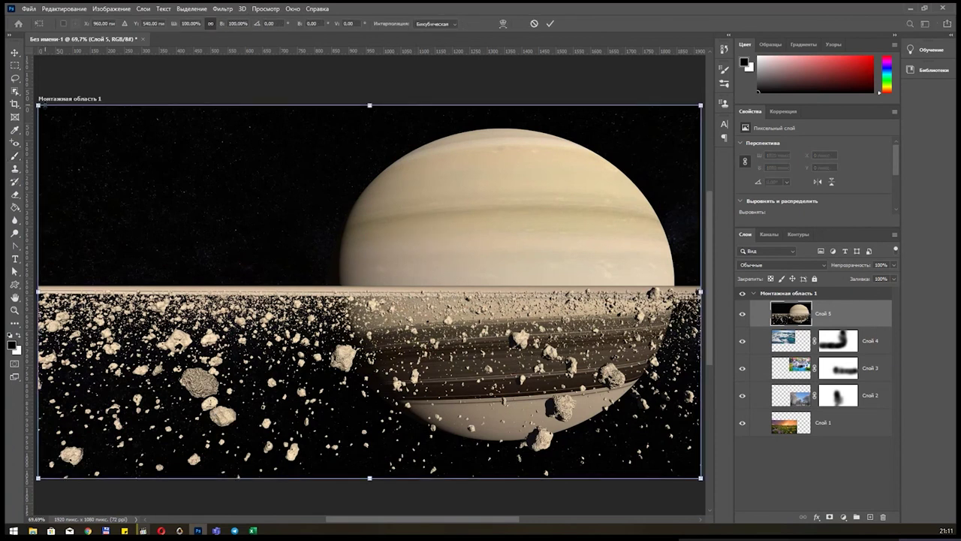
left_click_drag(38, 106, 388, 300)
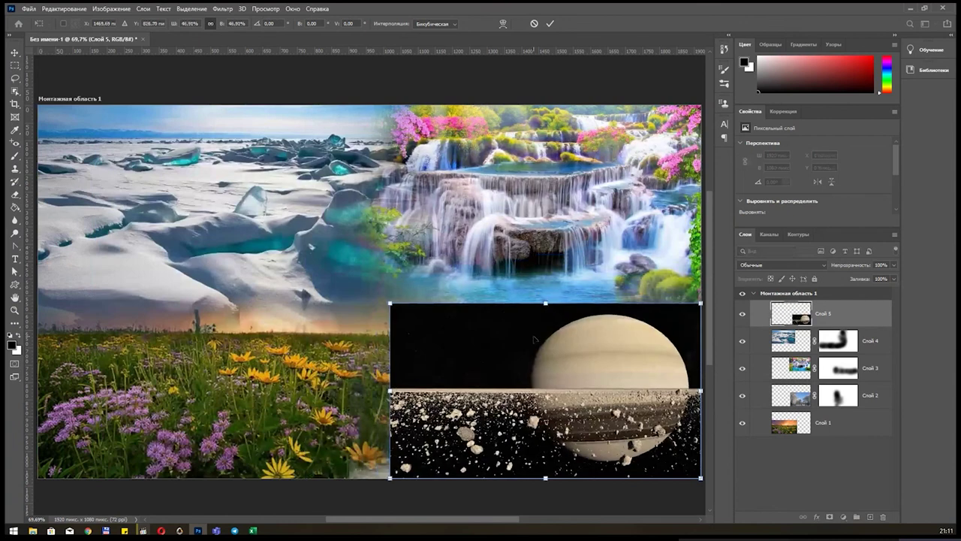
mouse_move(512, 328)
left_mouse_down()
mouse_move(336, 245)
mouse_move(269, 232)
left_mouse_up()
key("Return")
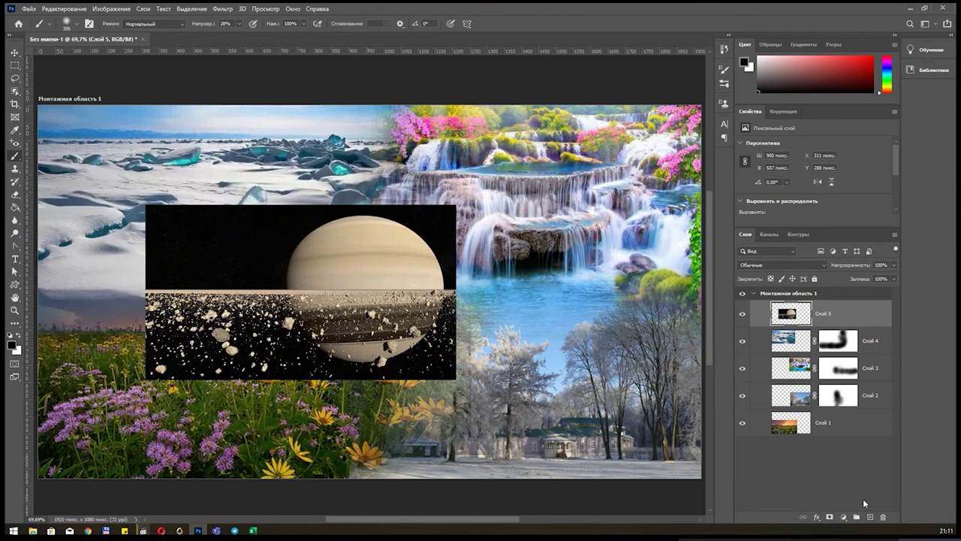
Step: Add a mask to Слой 5, paint out Saturn's dark space around all edges, and reduce the brush to 150
left_click(844, 518)
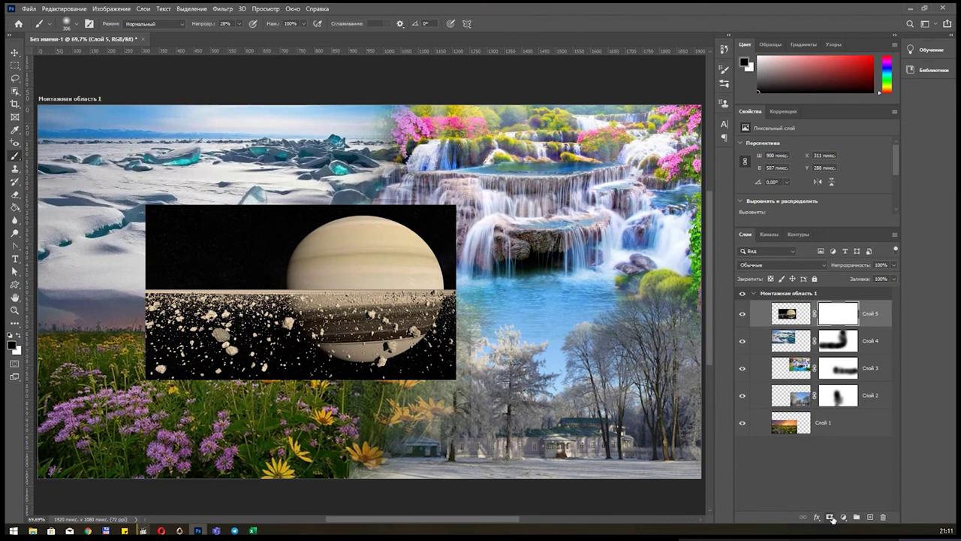
mouse_move(253, 225)
left_mouse_down()
mouse_move(174, 199)
mouse_move(188, 225)
mouse_move(258, 211)
mouse_move(225, 188)
mouse_move(154, 247)
mouse_move(173, 211)
mouse_move(448, 174)
mouse_move(244, 175)
mouse_move(274, 223)
mouse_move(162, 271)
mouse_move(284, 174)
left_mouse_up()
mouse_move(494, 217)
left_mouse_down()
mouse_move(450, 225)
mouse_move(390, 196)
mouse_move(314, 182)
left_mouse_up()
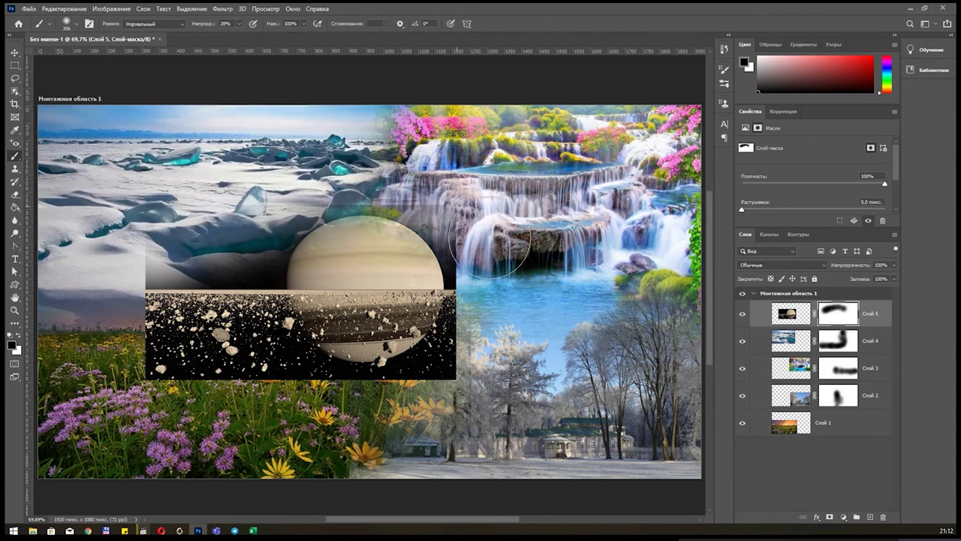
mouse_move(496, 247)
left_mouse_down()
mouse_move(449, 270)
mouse_move(481, 187)
left_mouse_up()
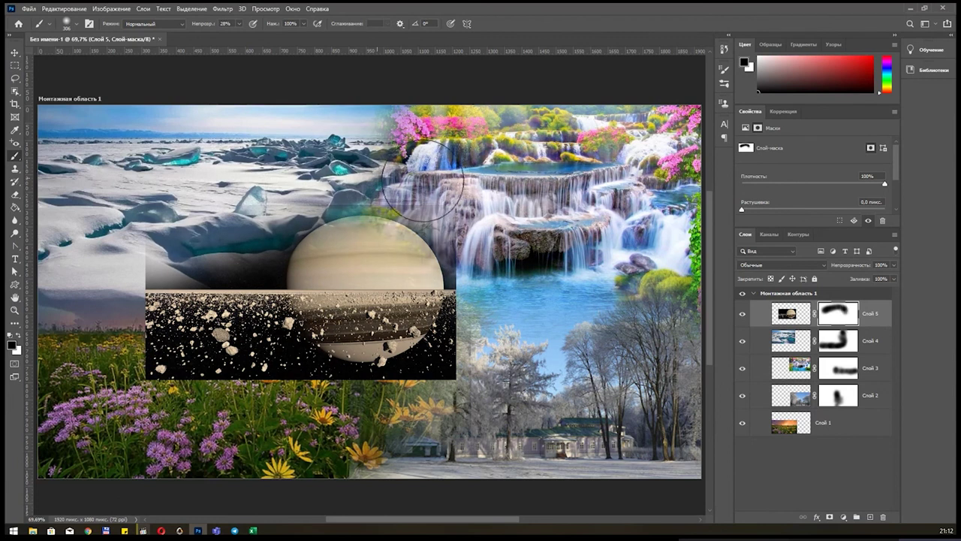
mouse_move(483, 300)
left_mouse_down()
mouse_move(450, 353)
mouse_move(339, 403)
mouse_move(420, 359)
mouse_move(433, 391)
left_mouse_up()
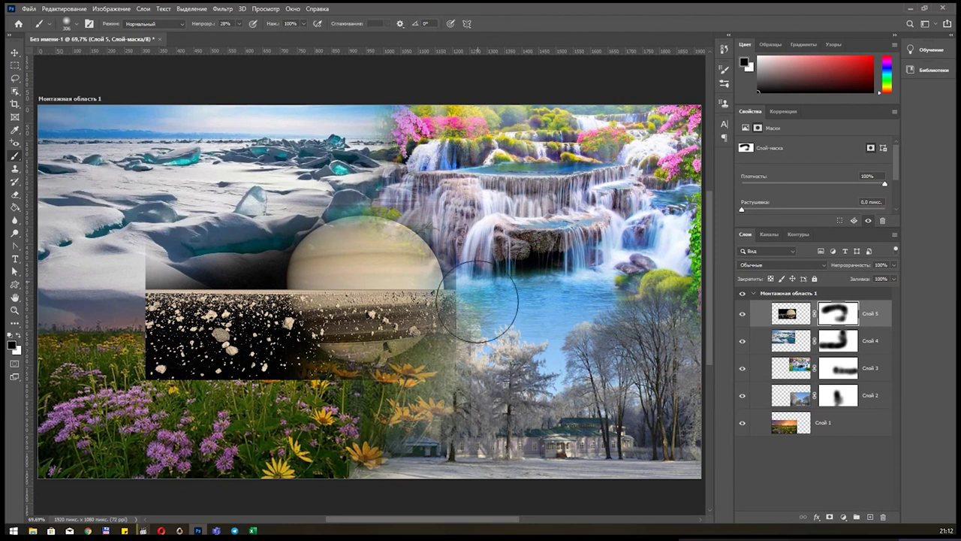
mouse_move(353, 368)
left_mouse_down()
mouse_move(172, 383)
mouse_move(349, 390)
mouse_move(180, 360)
left_mouse_up()
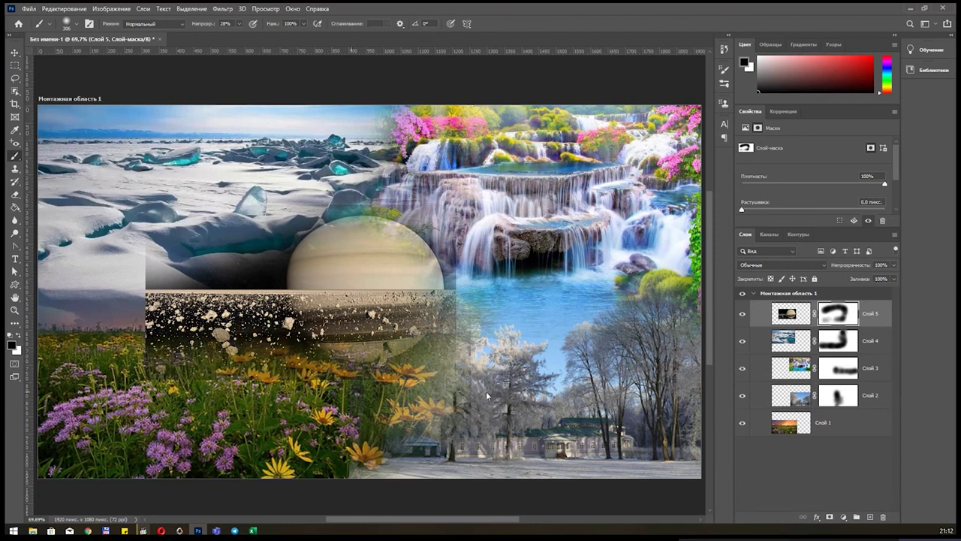
mouse_move(201, 225)
left_mouse_down()
mouse_move(225, 270)
mouse_move(158, 280)
mouse_move(232, 188)
left_mouse_up()
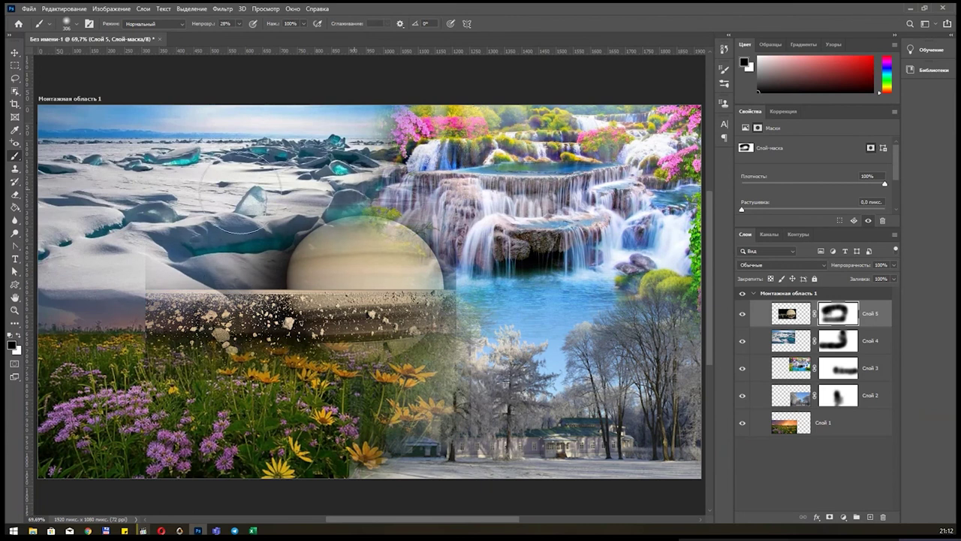
left_click_drag(173, 319, 274, 329)
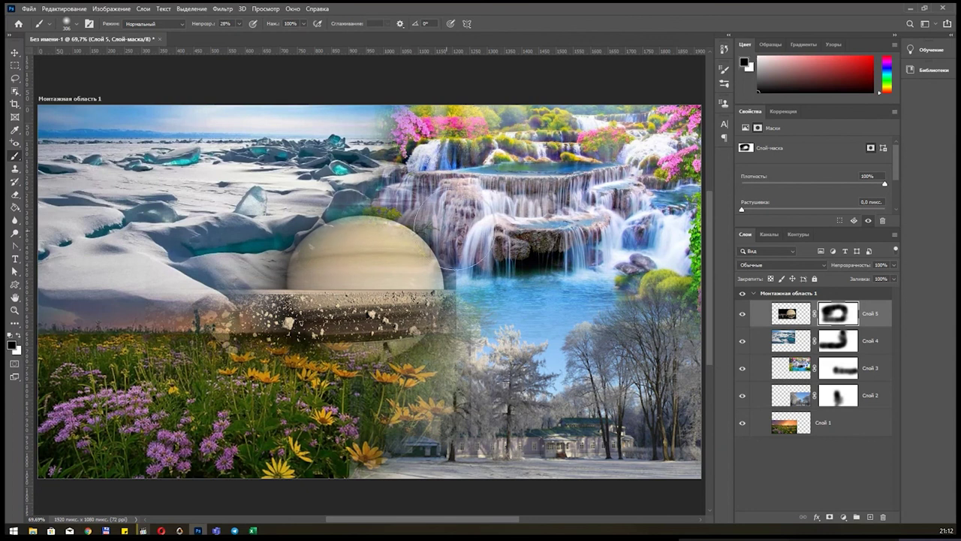
key("bracketleft")
key("bracketleft")
key("bracketleft")
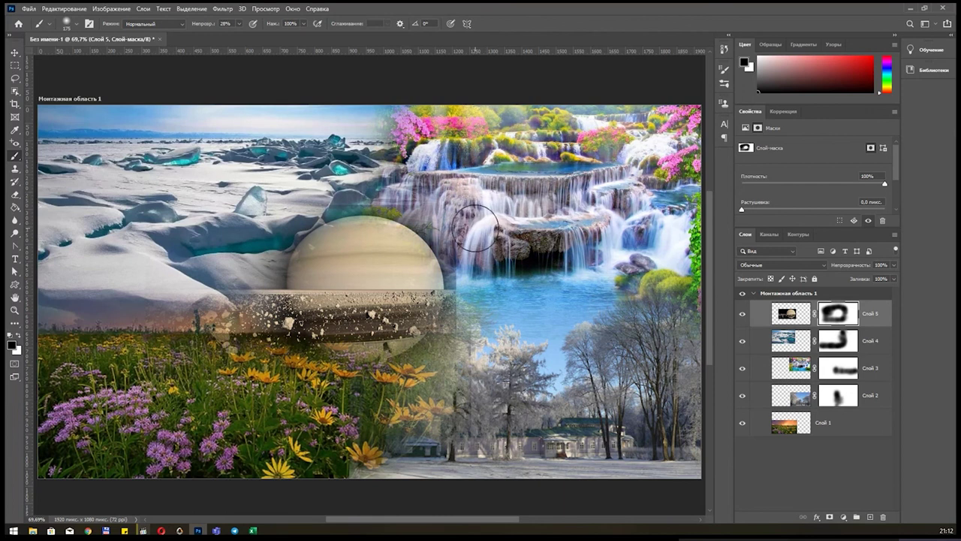